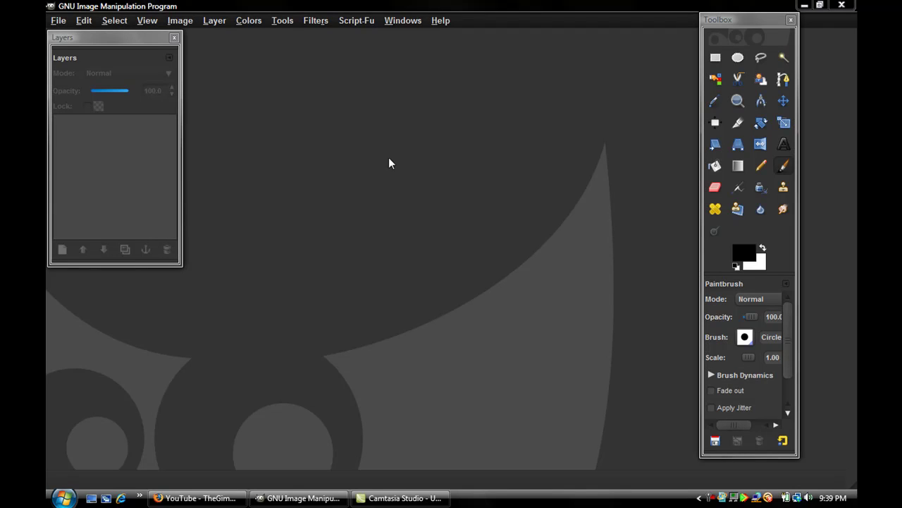
# Step: Move the Layers window slightly lower in the workspace
pyautogui.moveTo(122, 38)
pyautogui.mouseDown()
pyautogui.moveTo(124, 59)
pyautogui.moveTo(114, 54)
pyautogui.moveTo(122, 52)
pyautogui.mouseUp()
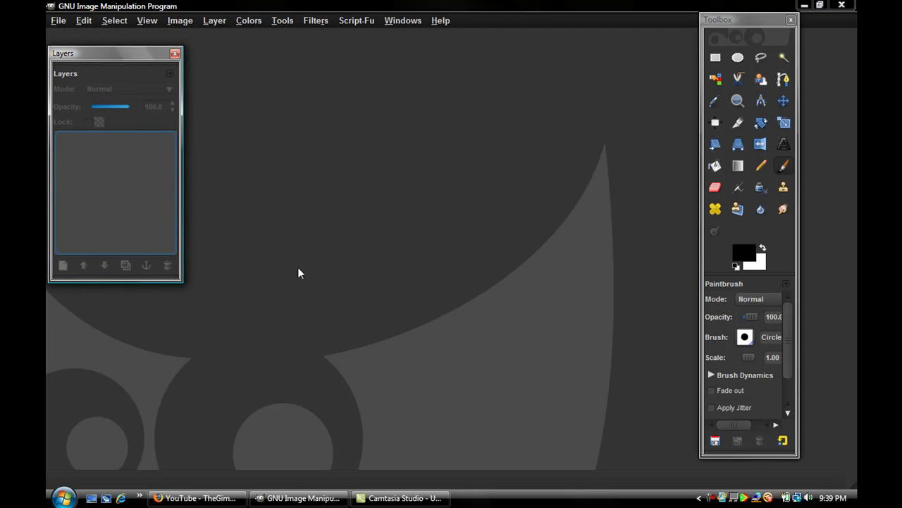
# Step: Switch to Firefox and open l5guy.com in a new tab
pyautogui.click(197, 498)
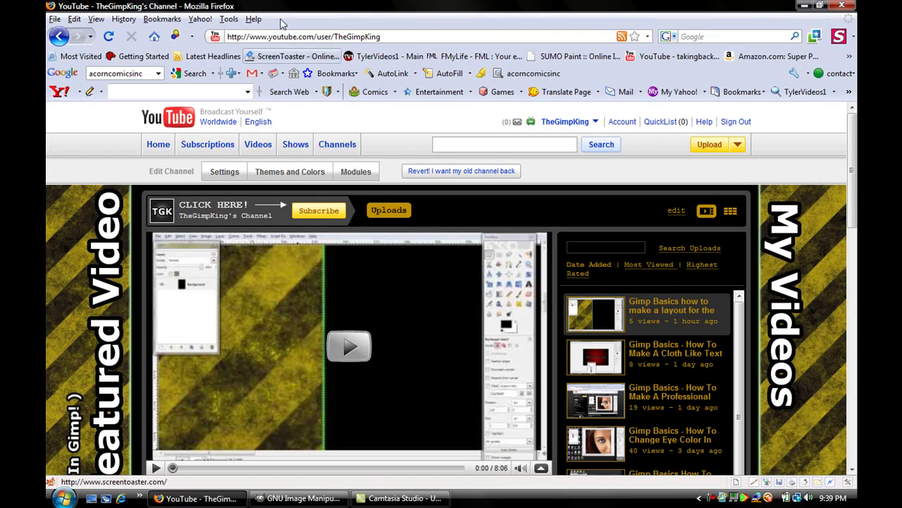
pyautogui.click(54, 19)
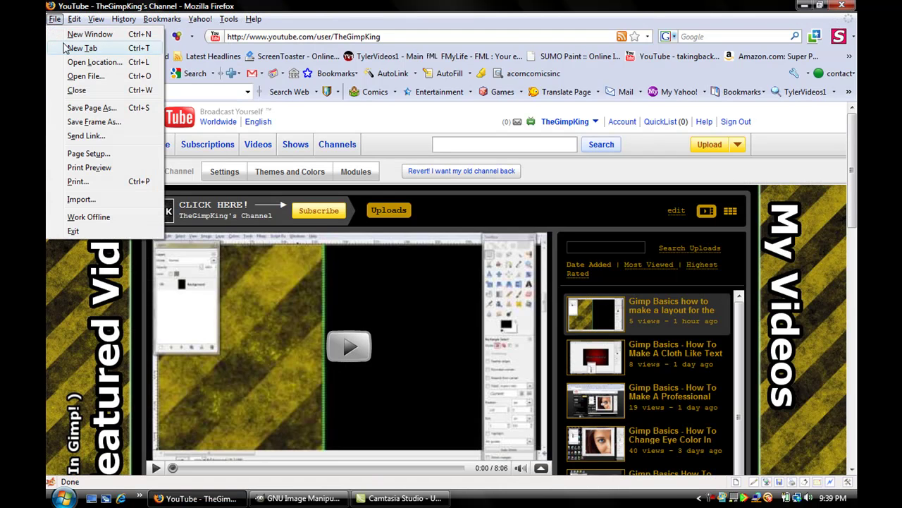
pyautogui.click(82, 48)
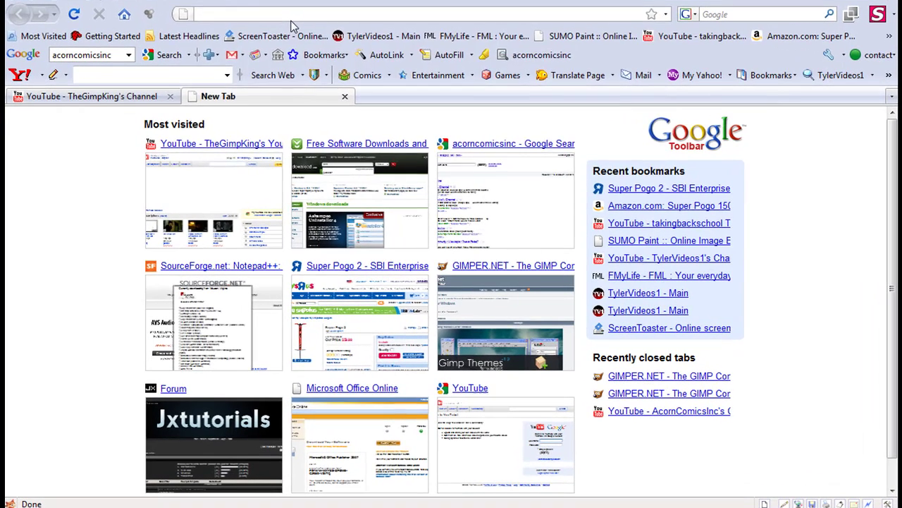
pyautogui.write('l5guy.com')
pyautogui.press('Return')
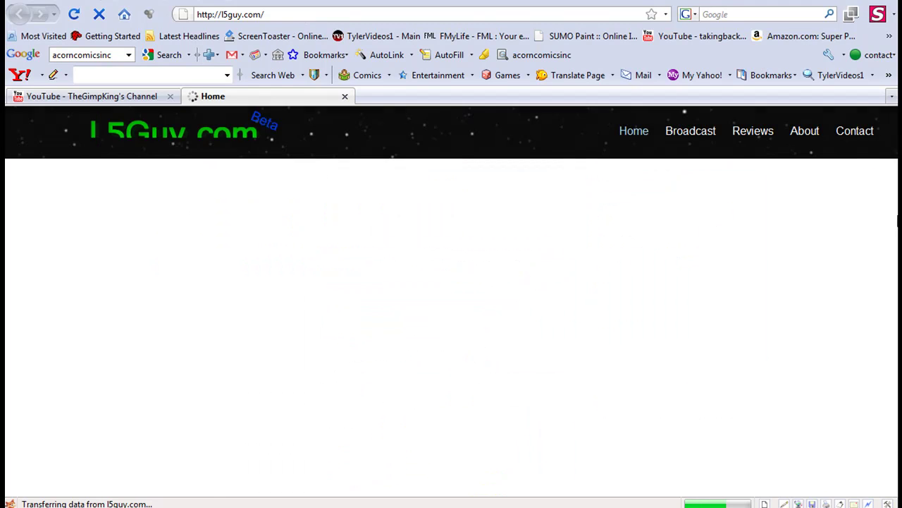
# Step: Examine the sponsor banners beside the posts on the l5guy.com home page and close that tab
pyautogui.click(896, 222)
pyautogui.moveTo(895, 221); pyautogui.dragTo(893, 264)
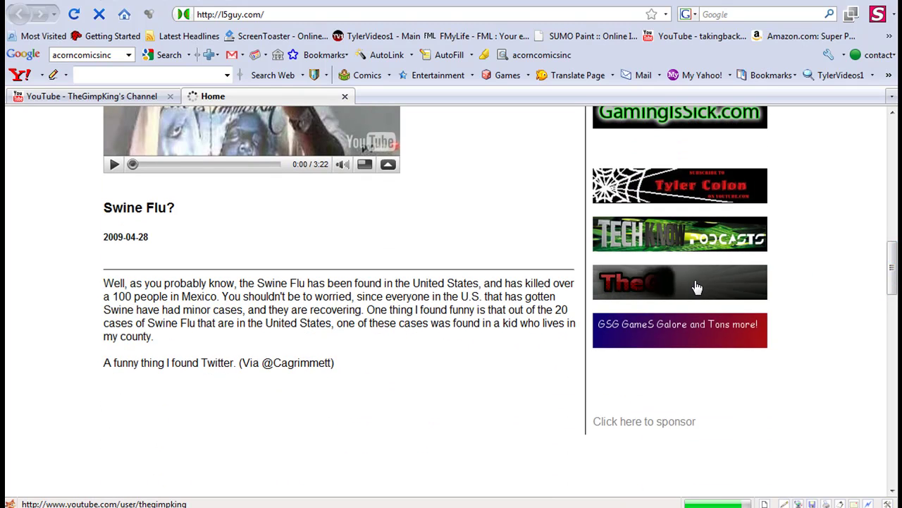
pyautogui.moveTo(893, 275); pyautogui.dragTo(894, 287)
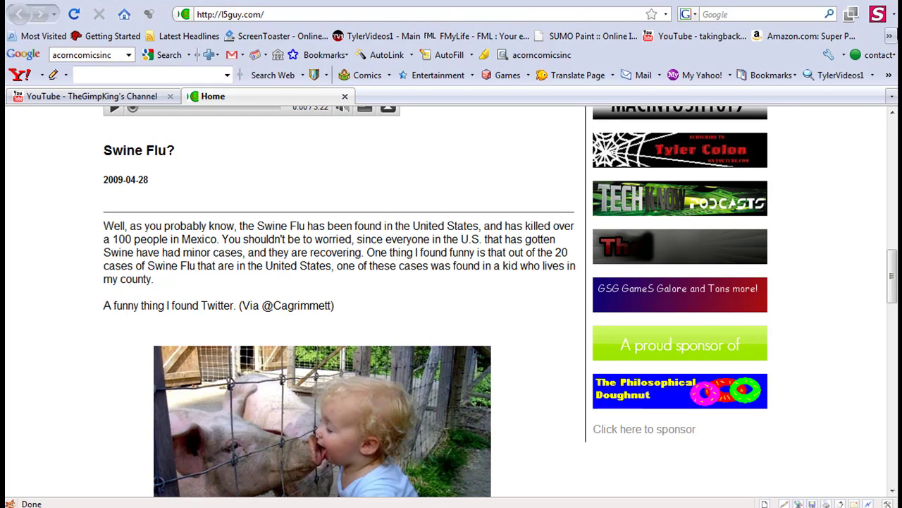
pyautogui.click(345, 96)
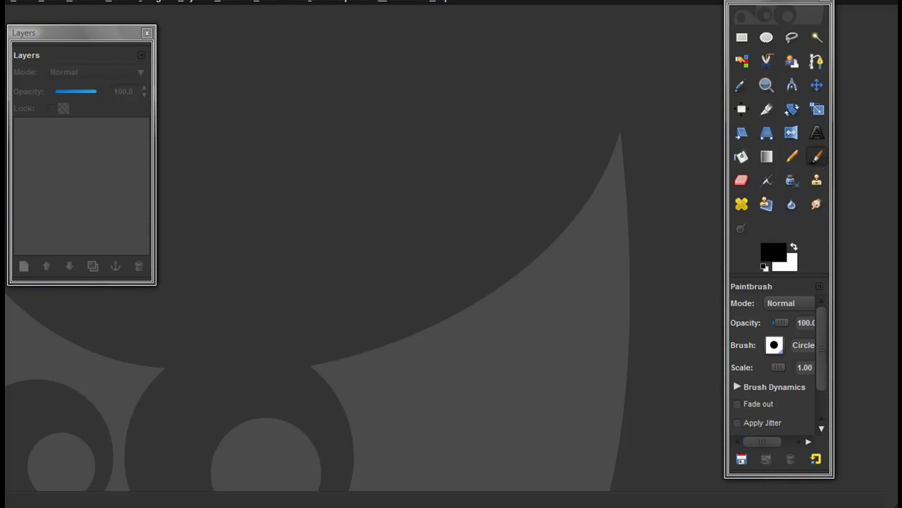
# Step: Switch to GIMP and create a new 640 × 400 pixel image
pyautogui.click(21, 3)
pyautogui.click(12, 14)
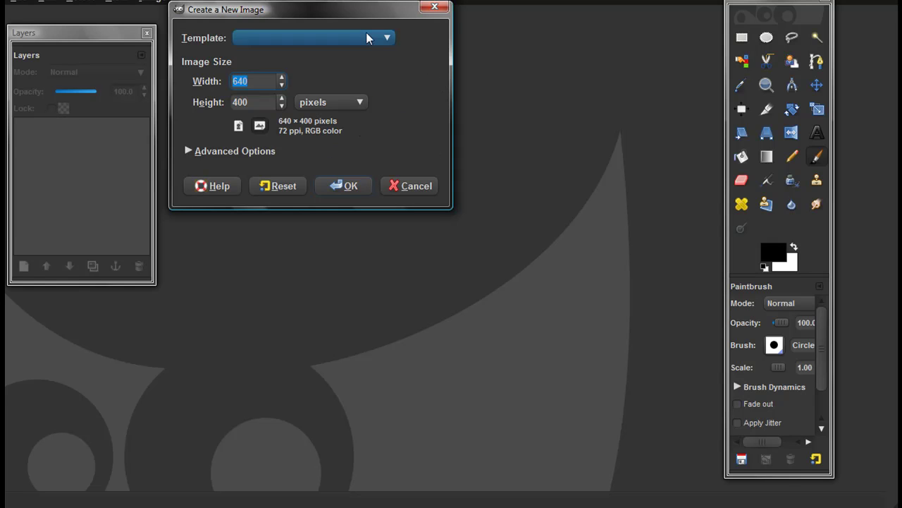
pyautogui.click(351, 186)
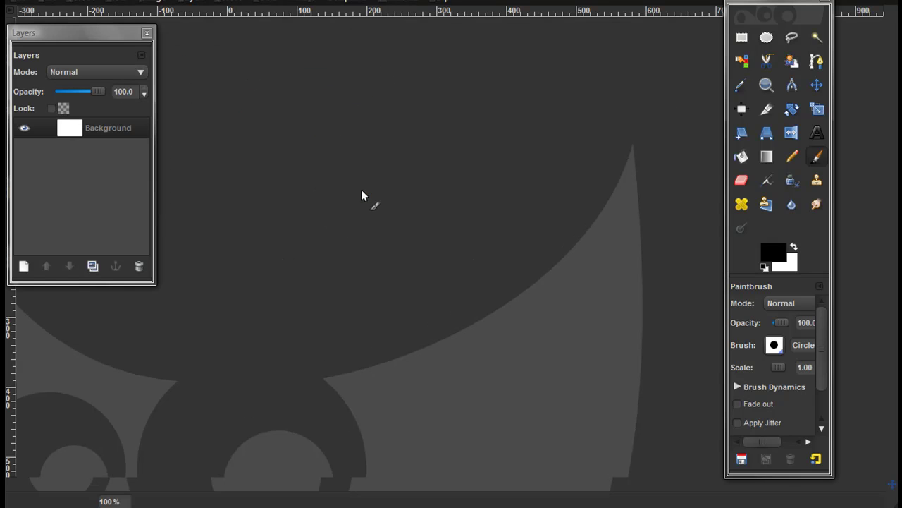
# Step: Set the background color to olive 8c8c00 and fill the canvas with a linear gradient from black at its upper edge to olive at its lower edge
pyautogui.click(768, 156)
pyautogui.click(789, 265)
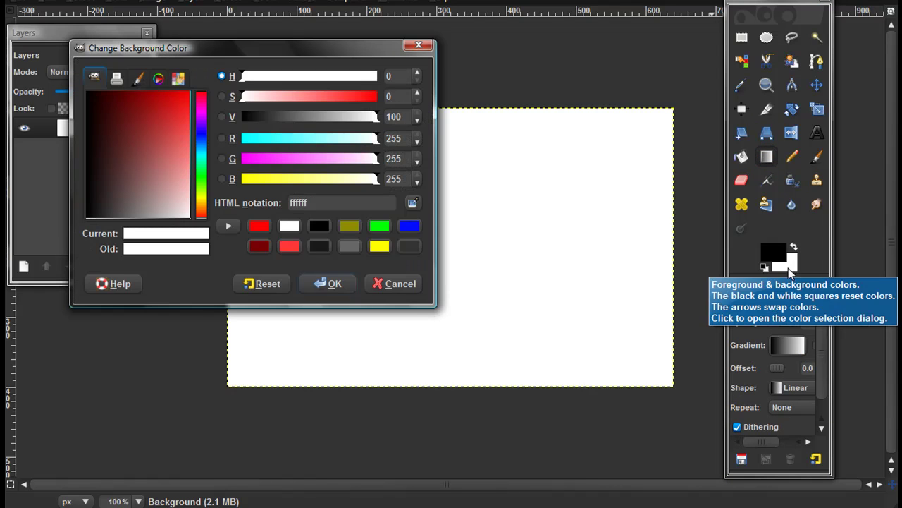
pyautogui.click(349, 227)
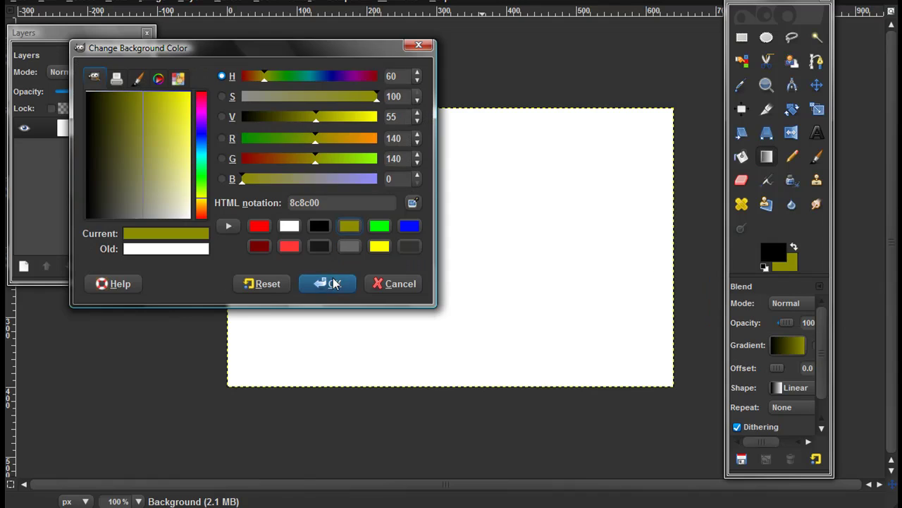
pyautogui.click(334, 283)
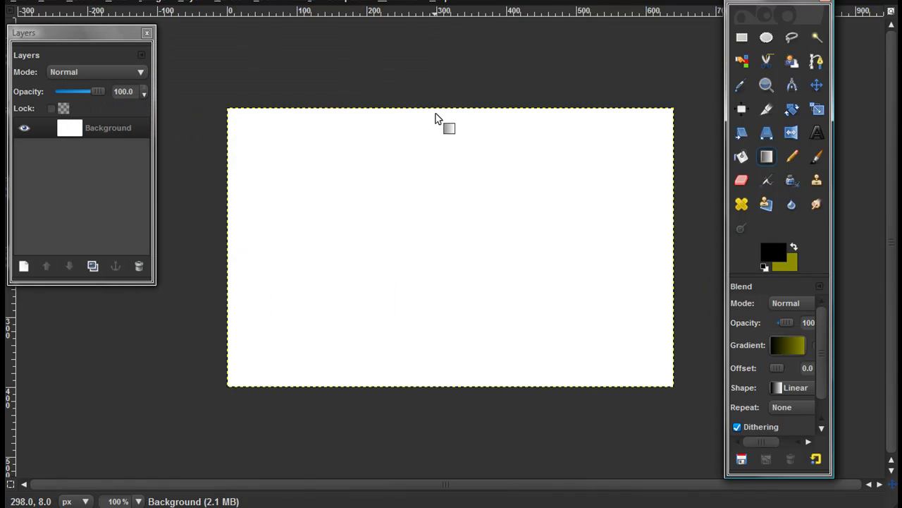
pyautogui.moveTo(446, 111); pyautogui.dragTo(448, 380)
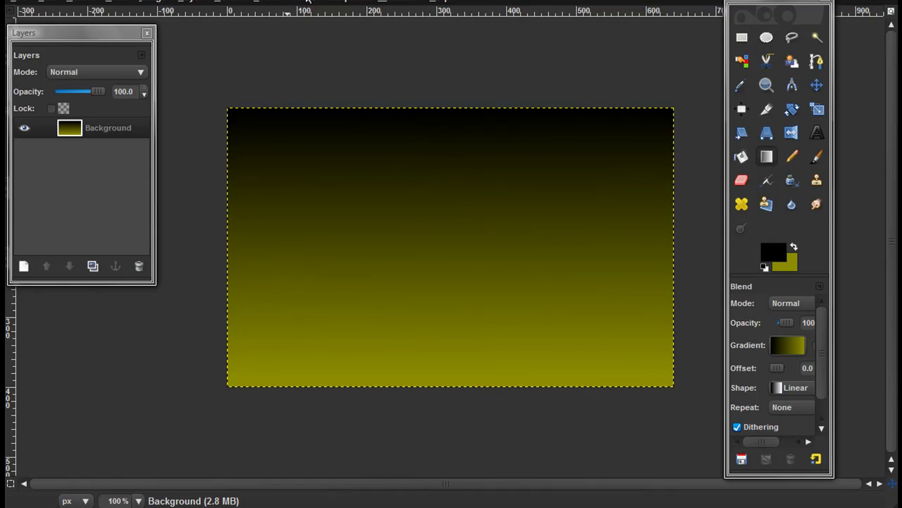
pyautogui.click(308, 1)
pyautogui.moveTo(437, 195)
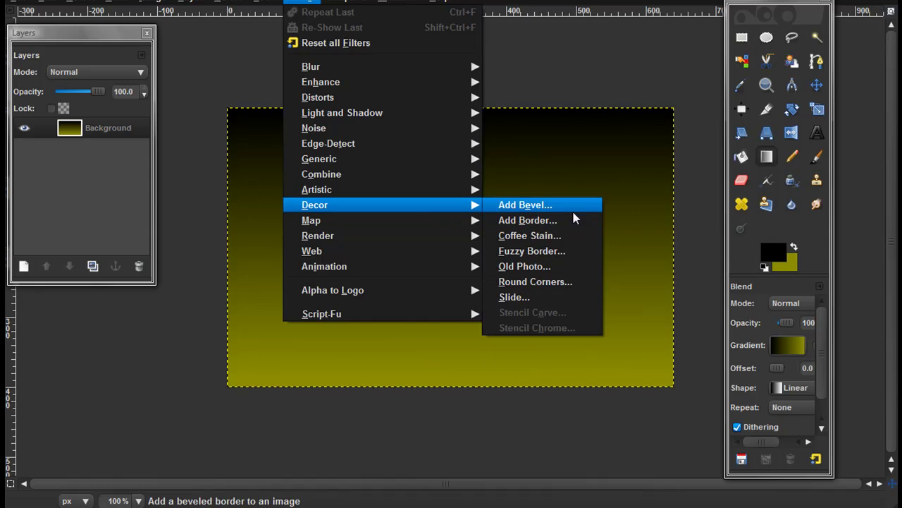
pyautogui.click(580, 206)
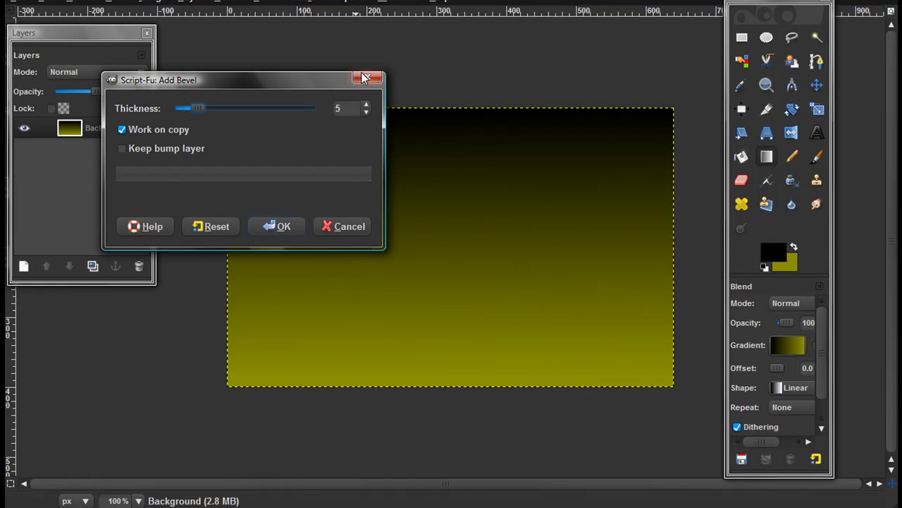
pyautogui.press('Return')
# Step: Apply the Illusion filter to the gradient background with 11 divisions in Mode 1
pyautogui.click(305, 3)
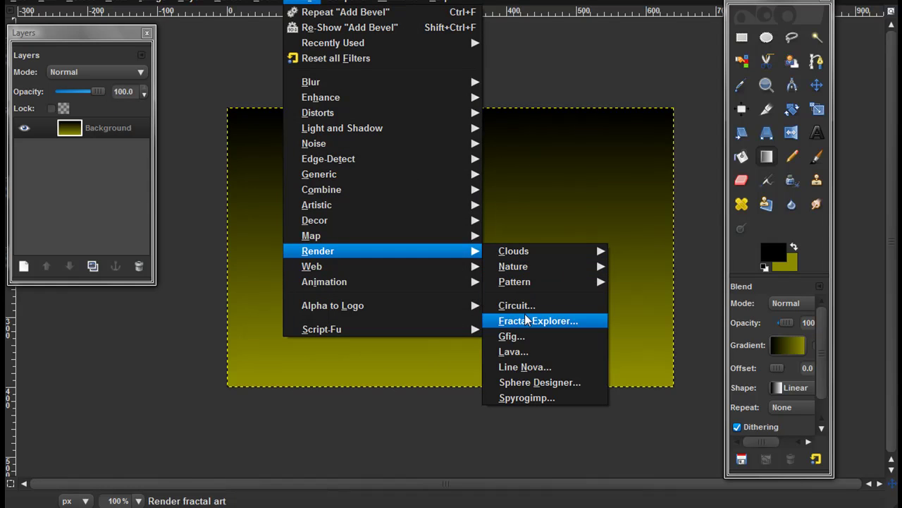
pyautogui.moveTo(459, 223)
pyautogui.moveTo(423, 202)
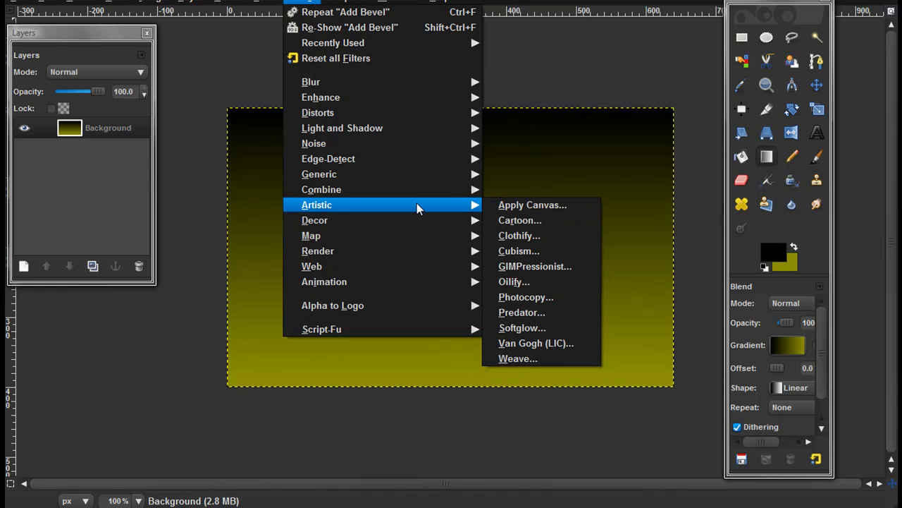
pyautogui.moveTo(407, 180)
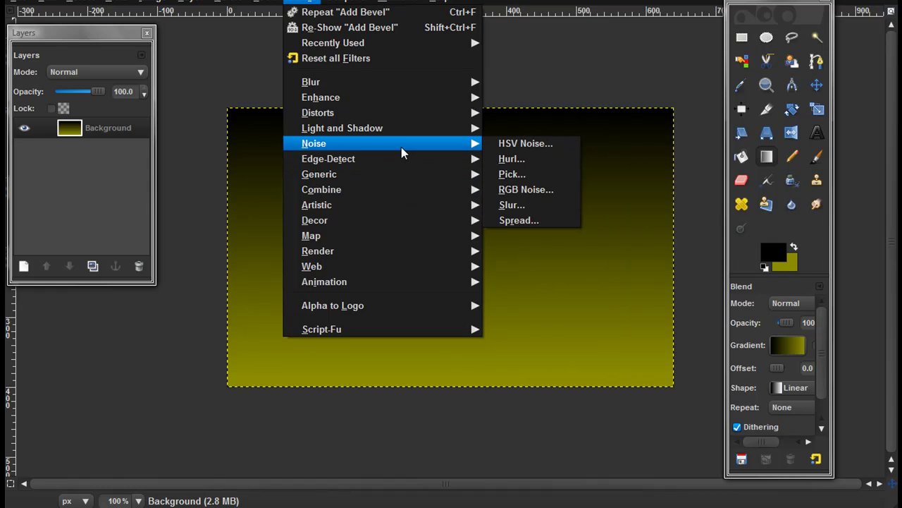
pyautogui.moveTo(396, 137)
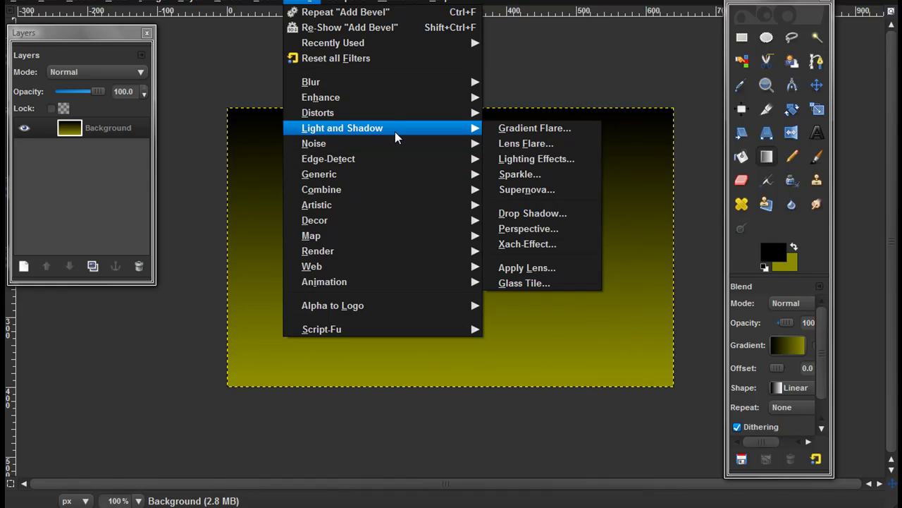
pyautogui.moveTo(393, 117)
pyautogui.moveTo(429, 103)
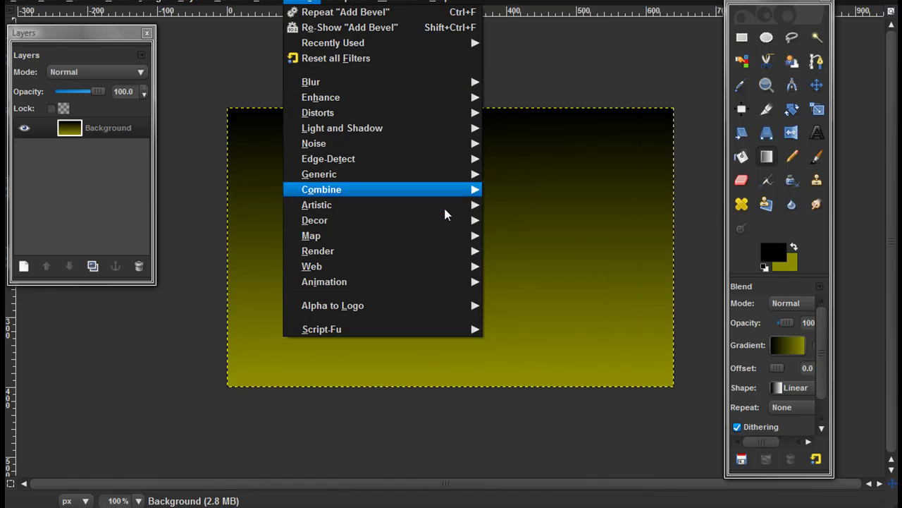
pyautogui.moveTo(440, 286)
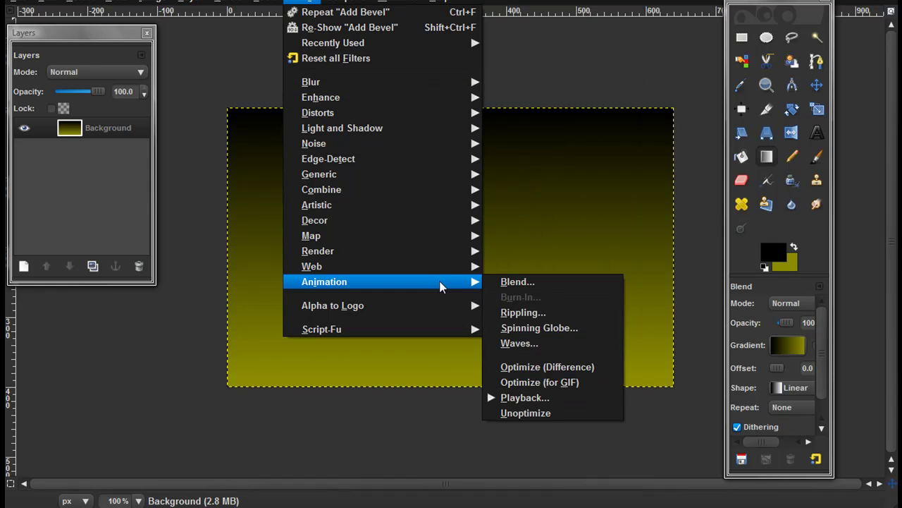
pyautogui.moveTo(429, 270)
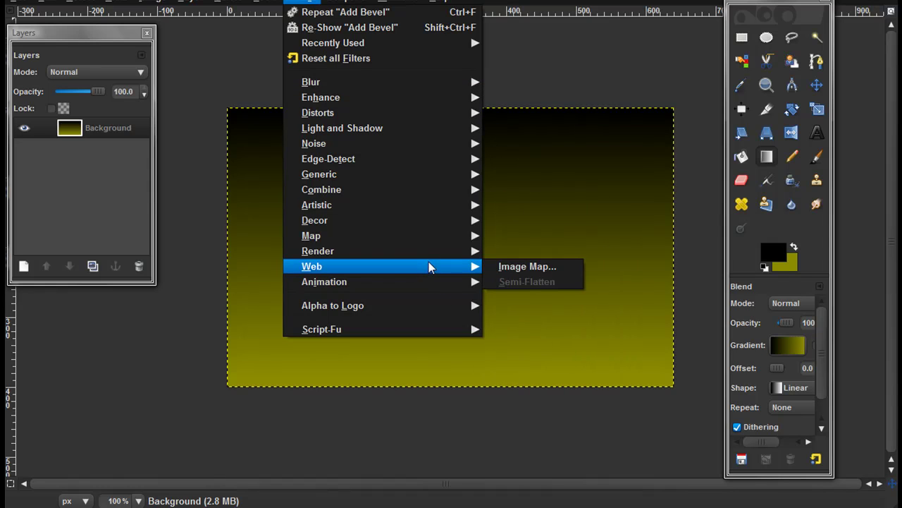
pyautogui.moveTo(425, 238)
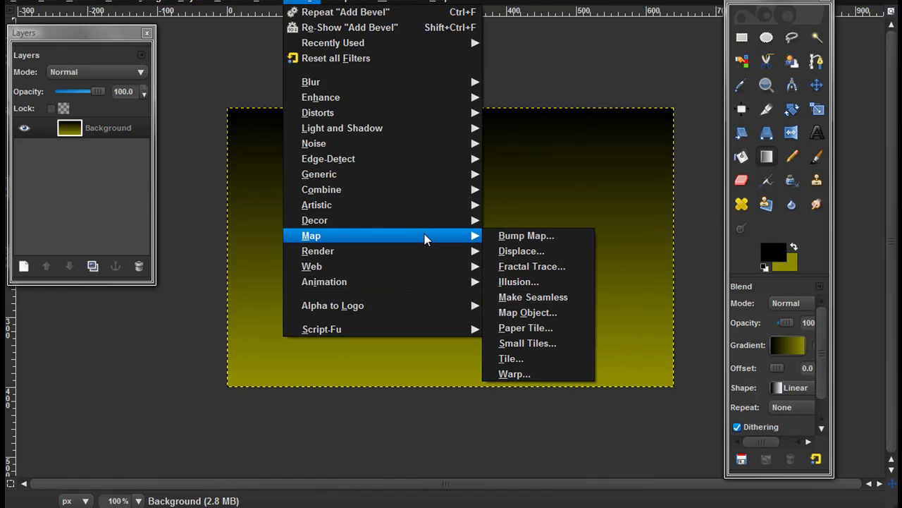
pyautogui.click(524, 281)
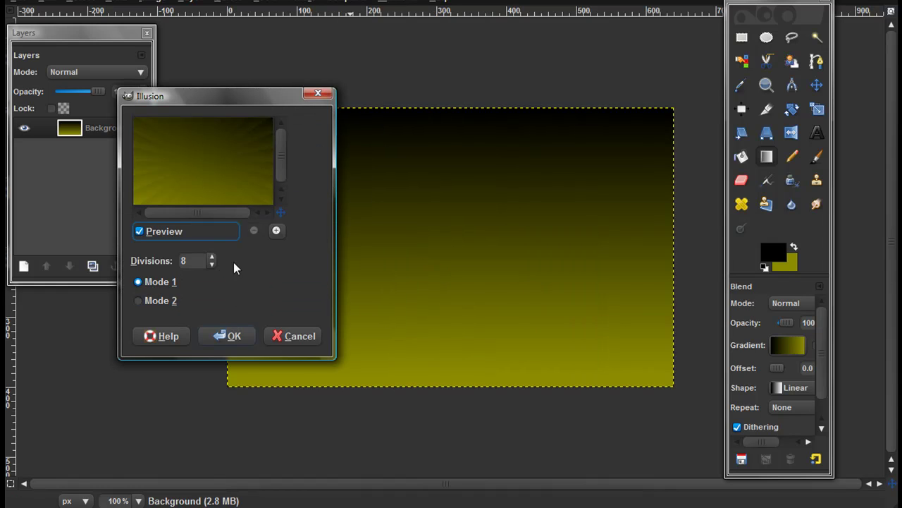
pyautogui.click(210, 258)
pyautogui.click(210, 258)
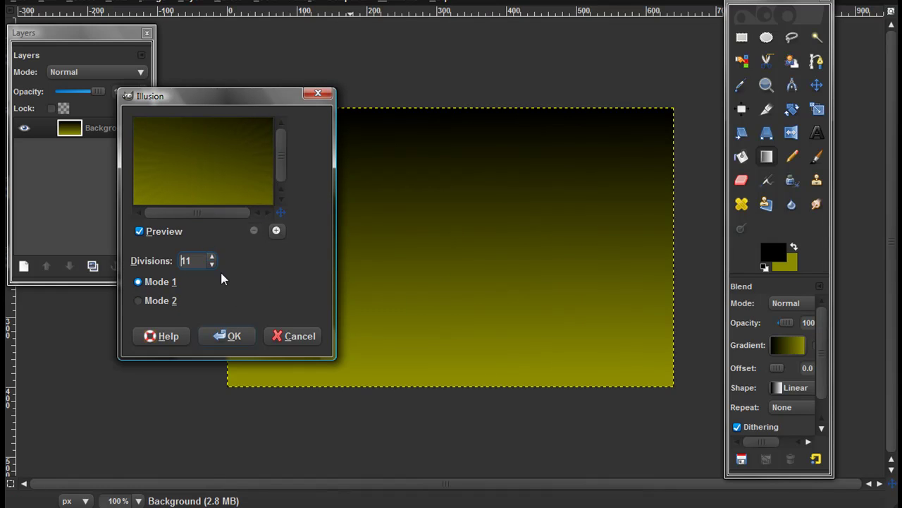
pyautogui.click(235, 337)
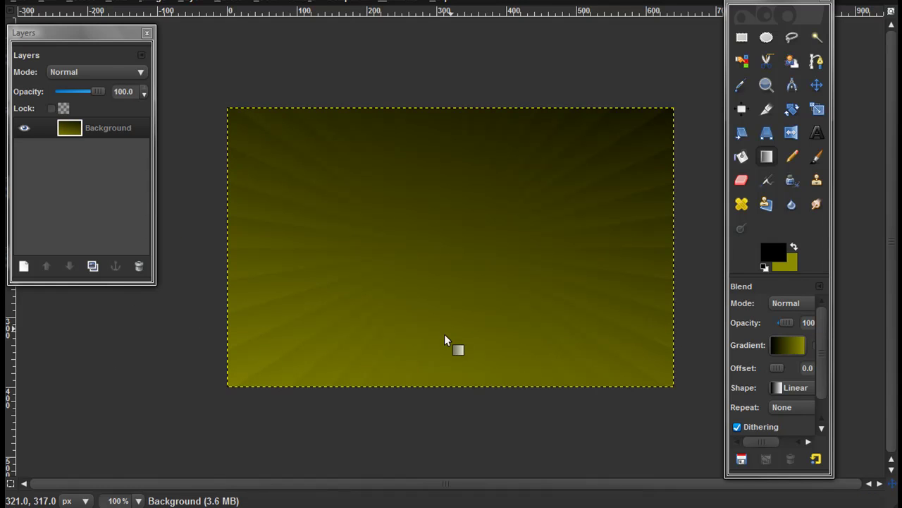
pyautogui.click(24, 266)
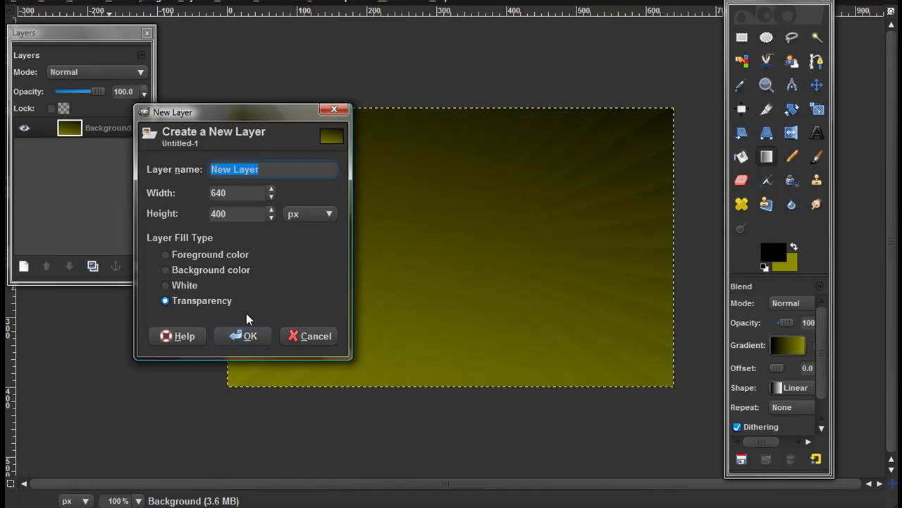
pyautogui.click(247, 336)
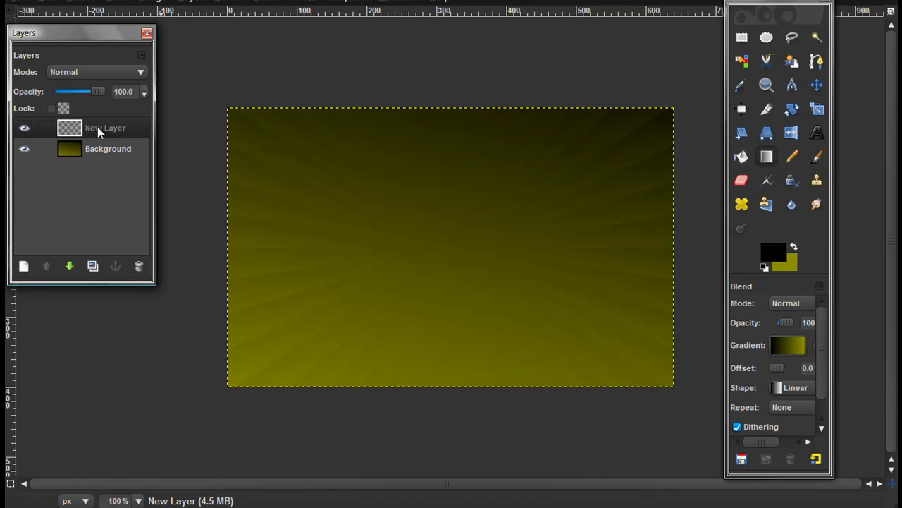
pyautogui.hotkey('ctrl', 'z')
# Step: Add the text "TheGimpKing" on the canvas near its left edge, just below mid-height
pyautogui.click(817, 132)
pyautogui.press('Tab')
pyautogui.click(258, 263)
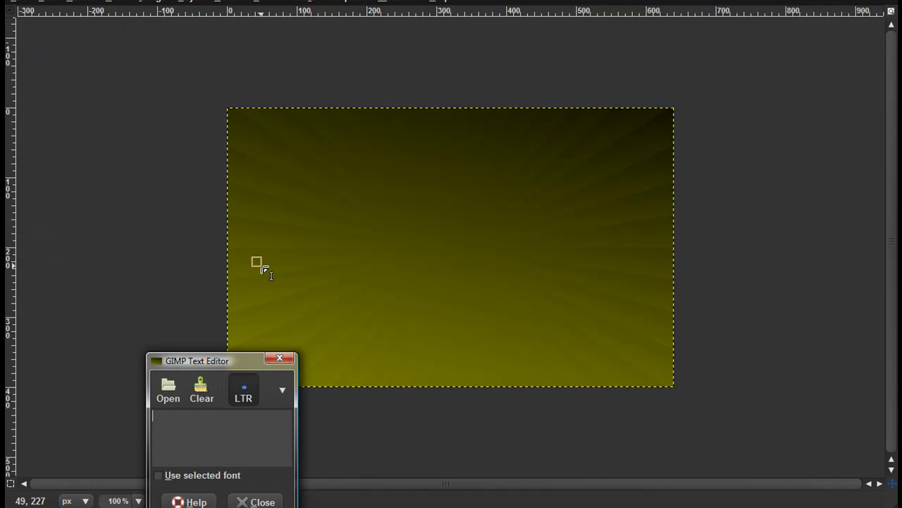
pyautogui.write('Th')
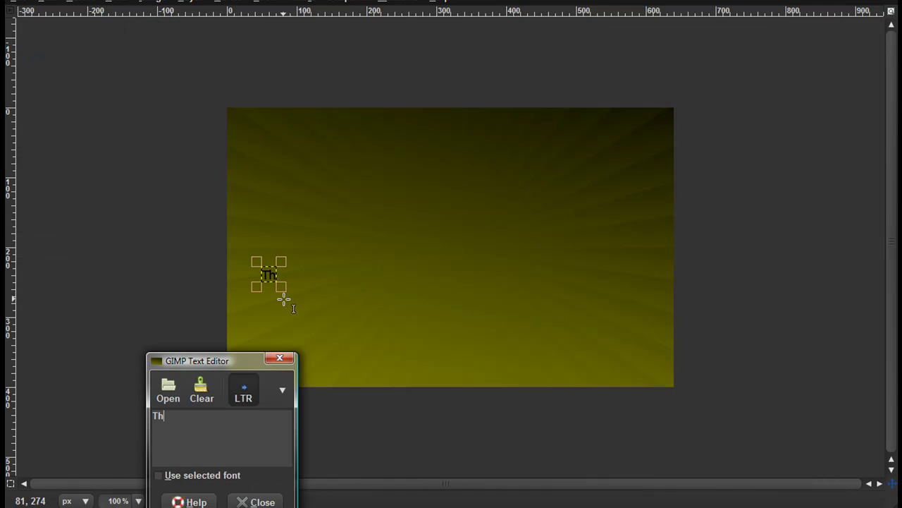
pyautogui.write('eGimpKing')
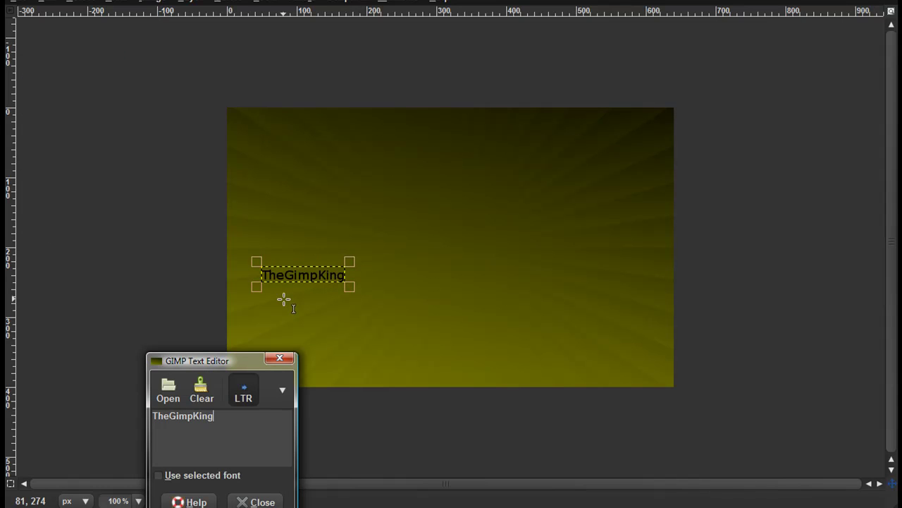
pyautogui.click(258, 502)
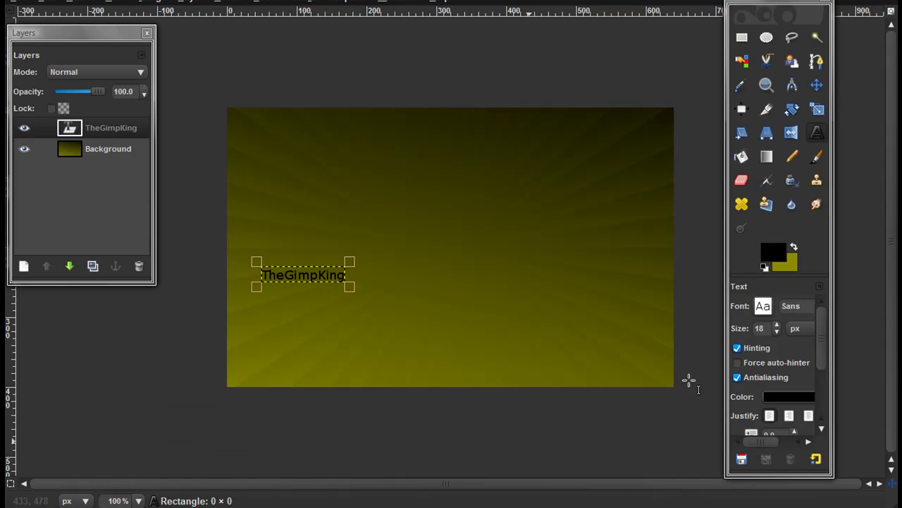
# Step: Set the text size to 44 px and its font to Sans Bold
pyautogui.scroll(20, 776, 328)
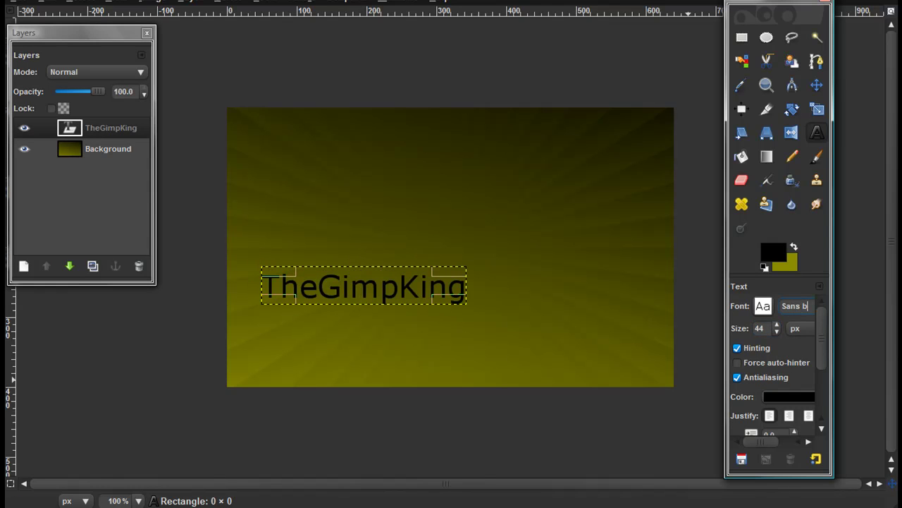
pyautogui.write('B')
pyautogui.click(830, 328)
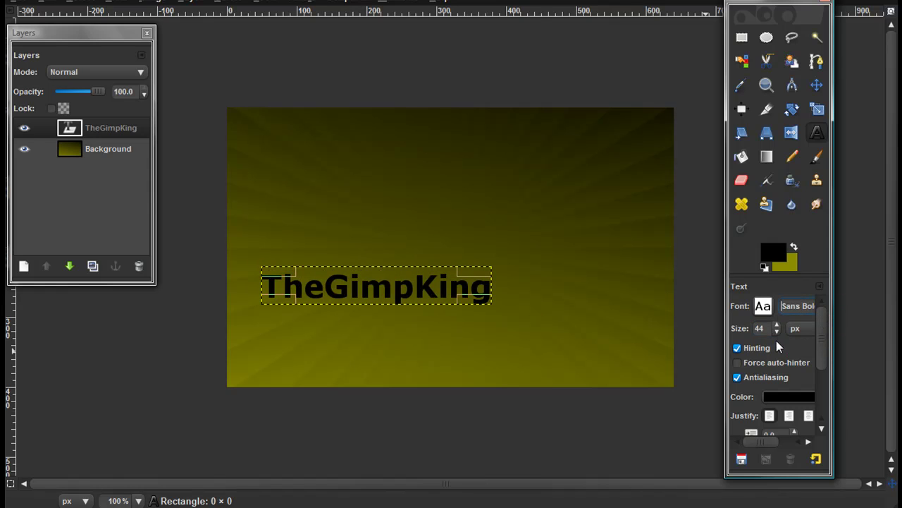
# Step: Enlarge the text to 79 px, centre it on the canvas and close the text editor
pyautogui.scroll(20, 778, 325)
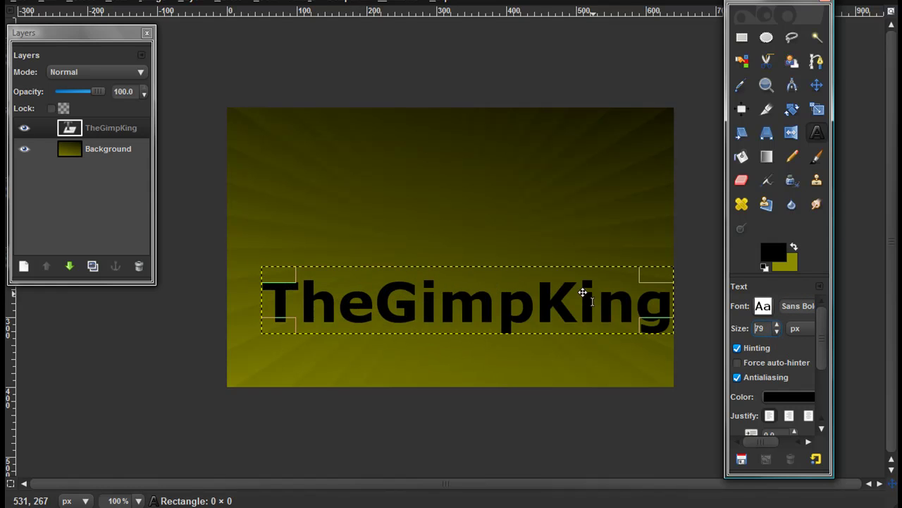
pyautogui.click(509, 274)
pyautogui.moveTo(500, 263)
pyautogui.mouseDown()
pyautogui.moveTo(506, 247)
pyautogui.moveTo(505, 260)
pyautogui.mouseUp()
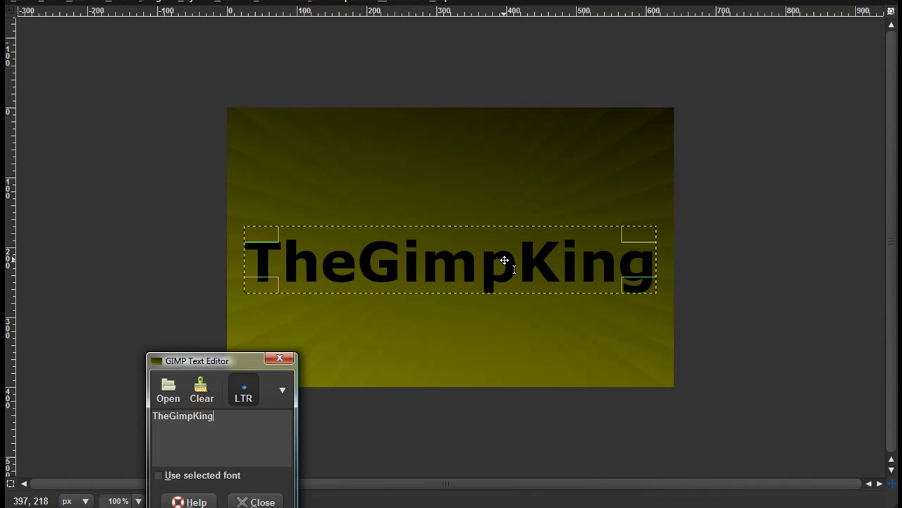
pyautogui.click(262, 501)
# Step: Set the color of the "TheGimpKing" text to white (ffffff)
pyautogui.click(775, 399)
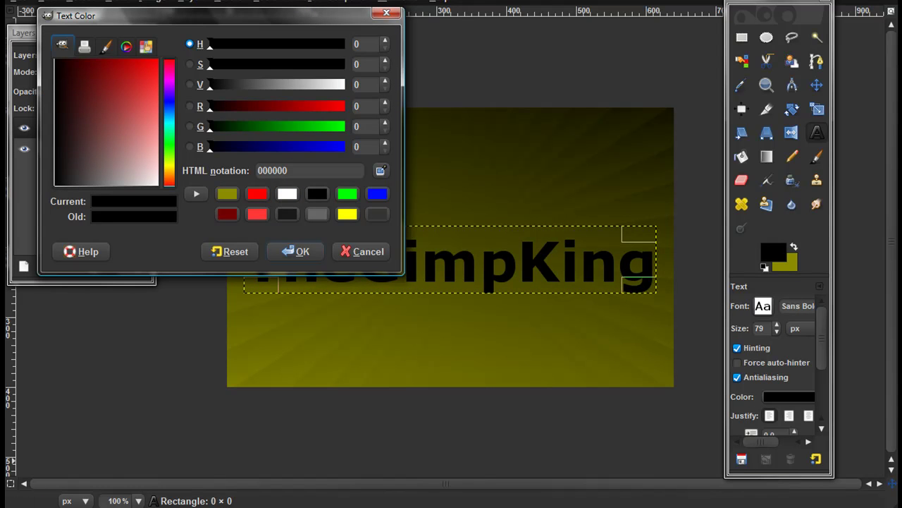
pyautogui.moveTo(395, 507)
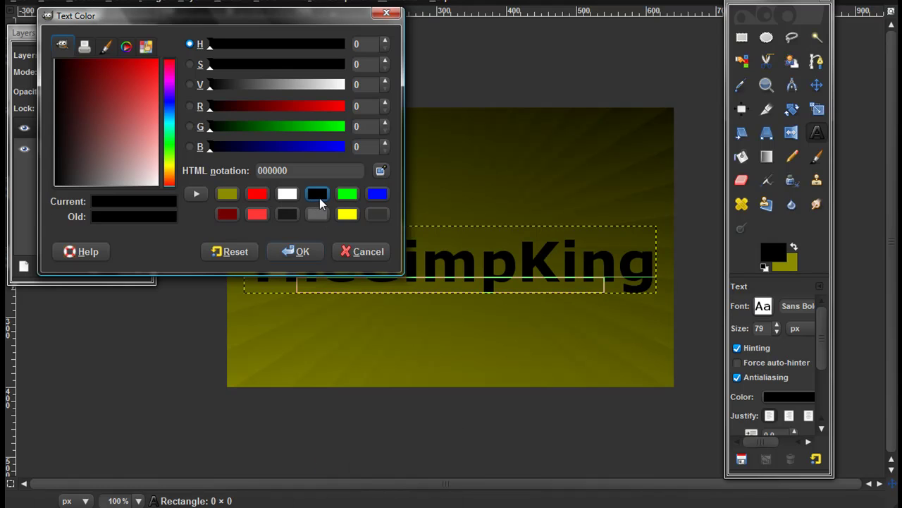
pyautogui.click(296, 251)
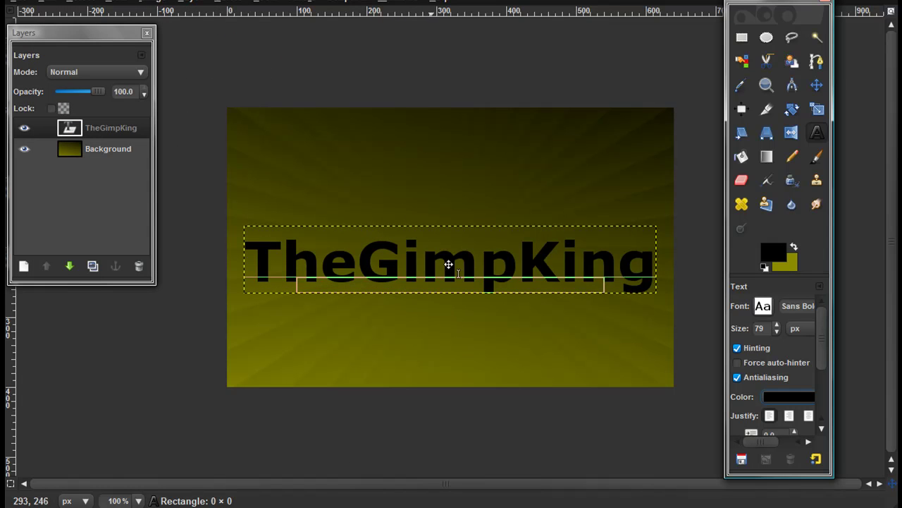
pyautogui.click(784, 399)
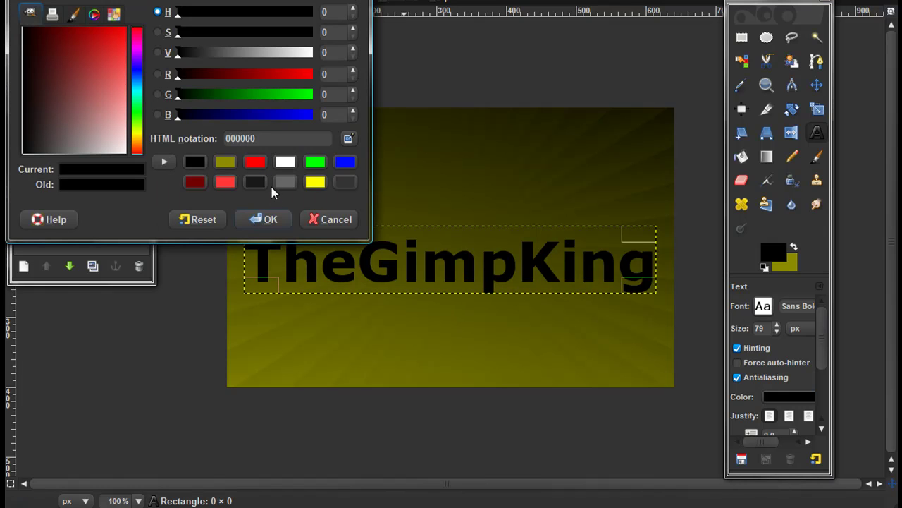
pyautogui.click(285, 161)
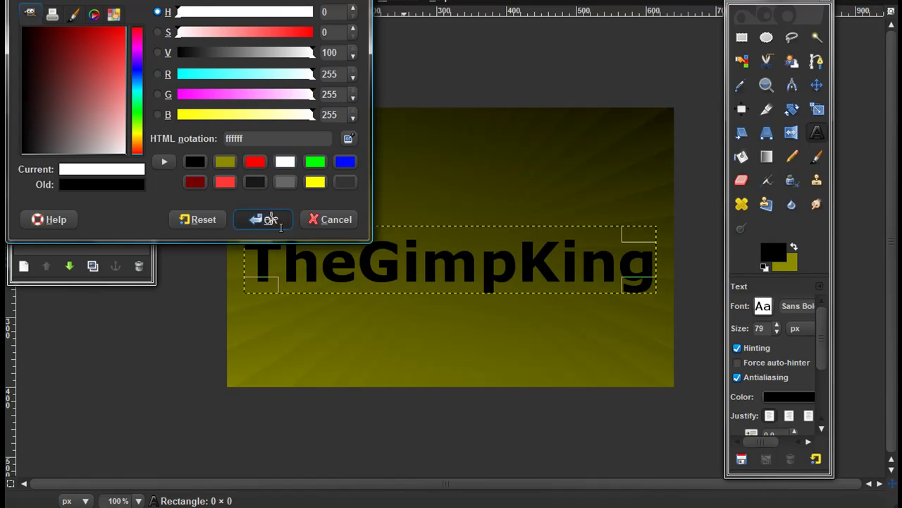
pyautogui.click(270, 221)
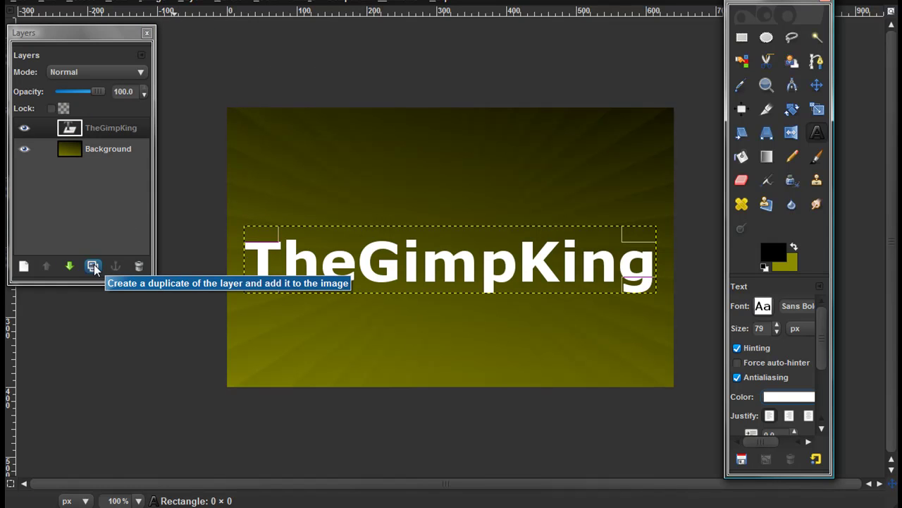
# Step: Add a new transparent layer and place it between the text layer and the background
pyautogui.click(23, 266)
pyautogui.click(169, 256)
pyautogui.moveTo(101, 128); pyautogui.dragTo(130, 217)
pyautogui.click(71, 266)
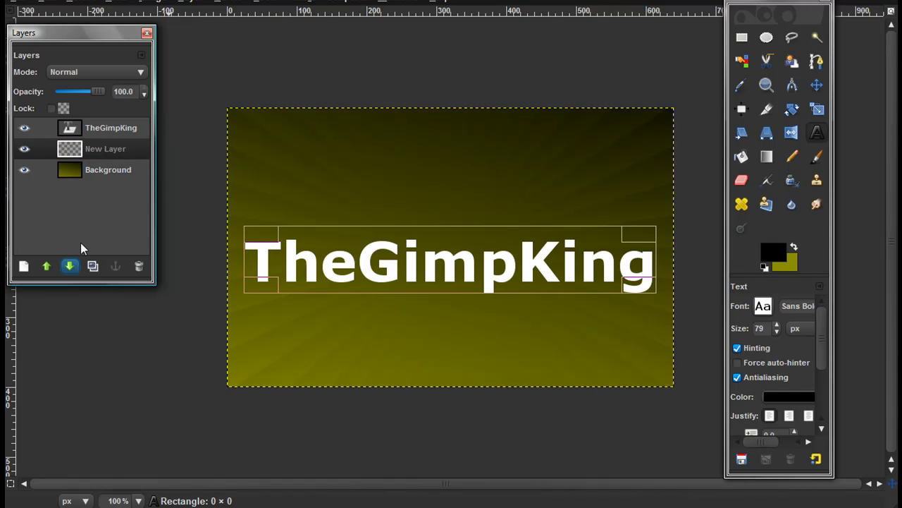
# Step: Try to make a selection from the new layer's alpha channel
pyautogui.rightClick(117, 150)
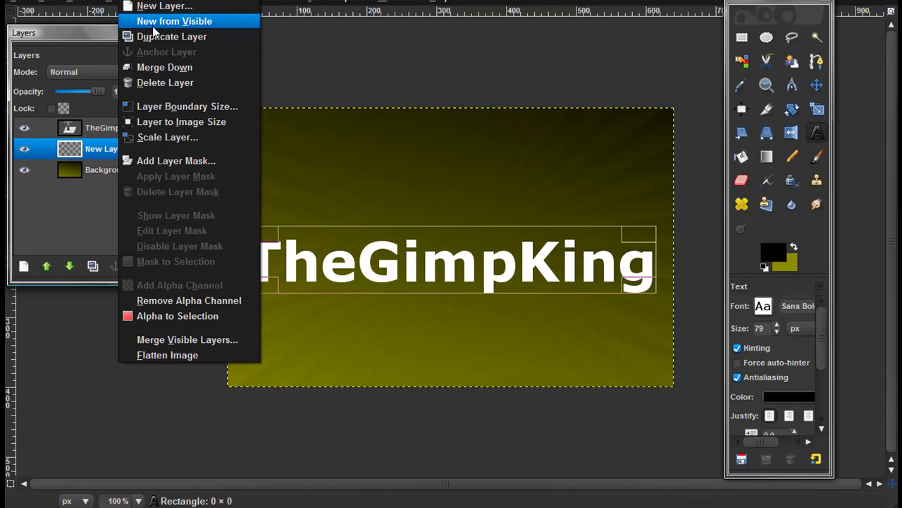
pyautogui.click(154, 127)
pyautogui.rightClick(101, 147)
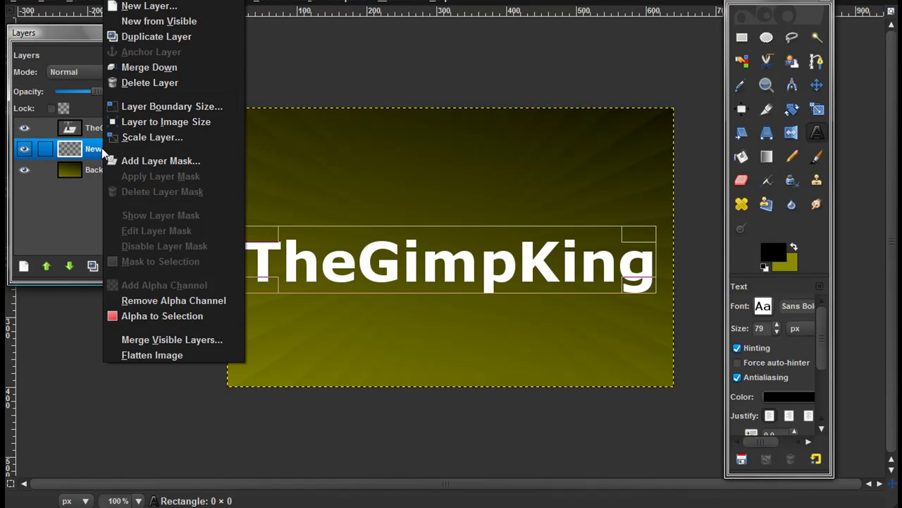
pyautogui.click(168, 315)
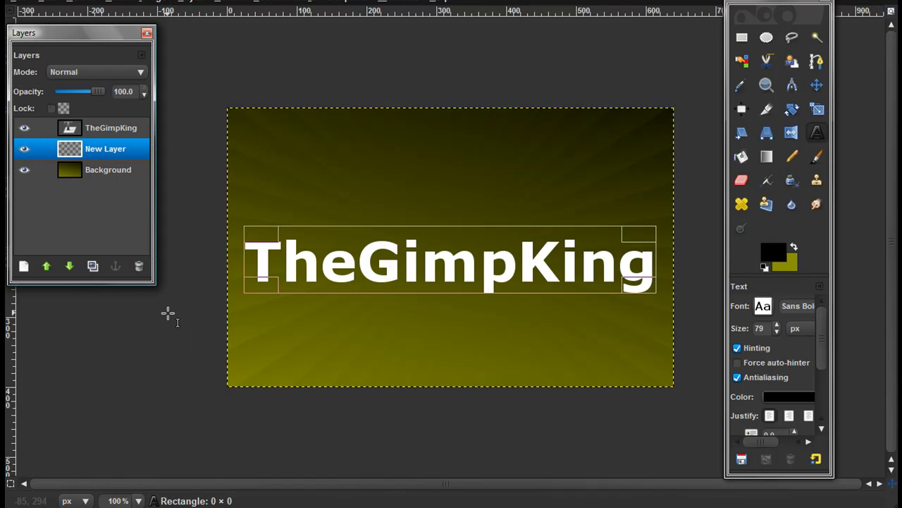
# Step: Select the letter shapes from the text layer's alpha channel and grow the selection into a thick outline around them
pyautogui.rightClick(88, 124)
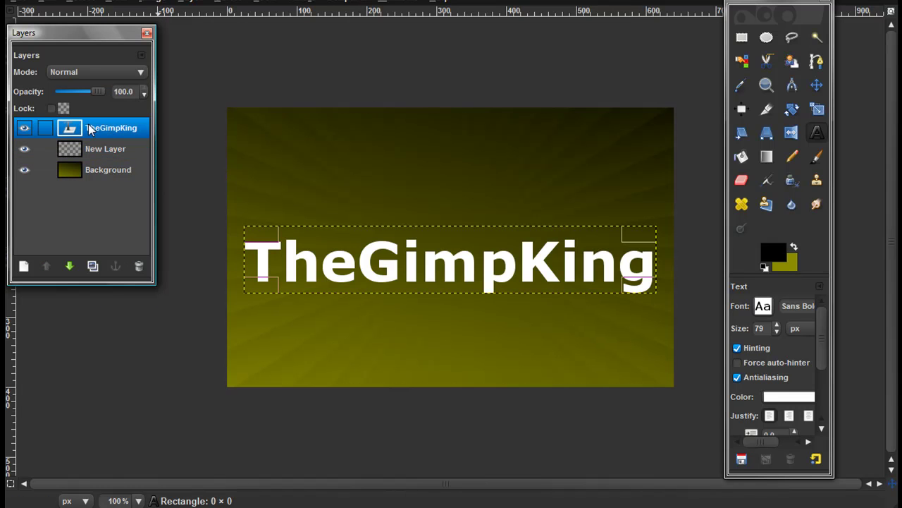
pyautogui.click(167, 401)
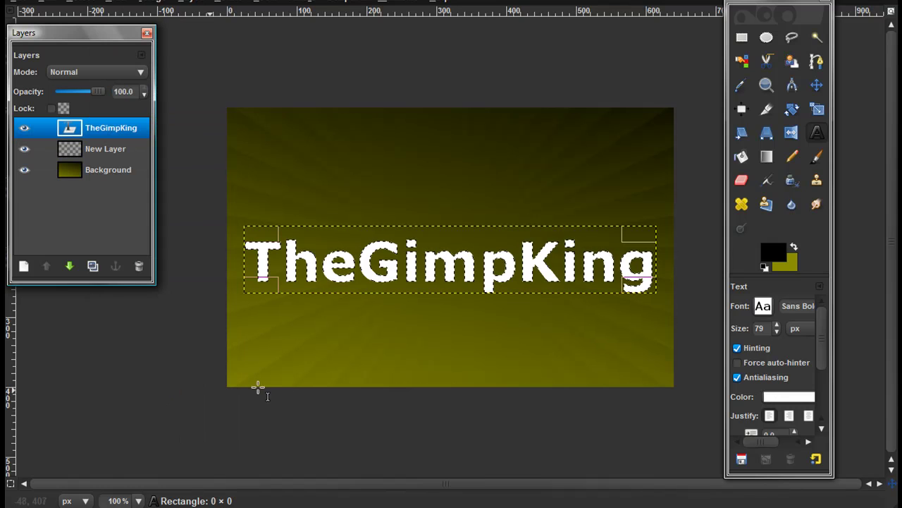
pyautogui.click(76, 2)
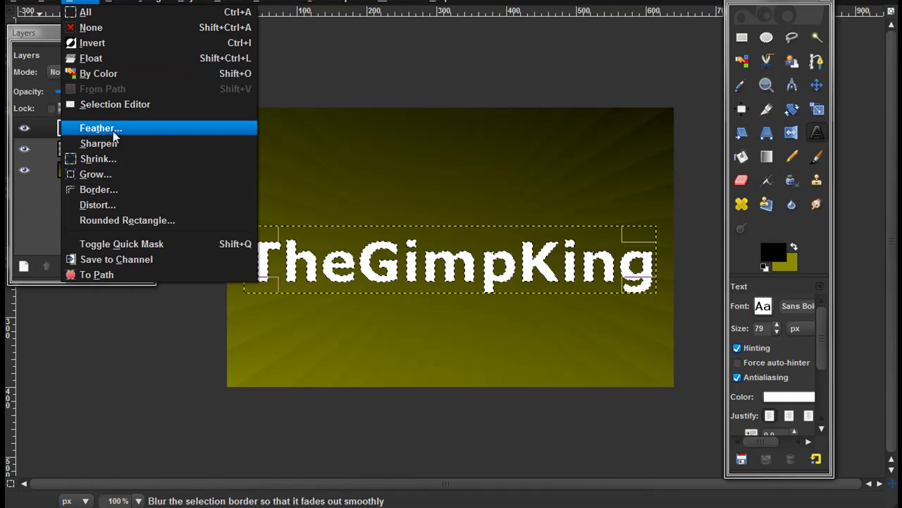
pyautogui.click(109, 176)
pyautogui.write('22')
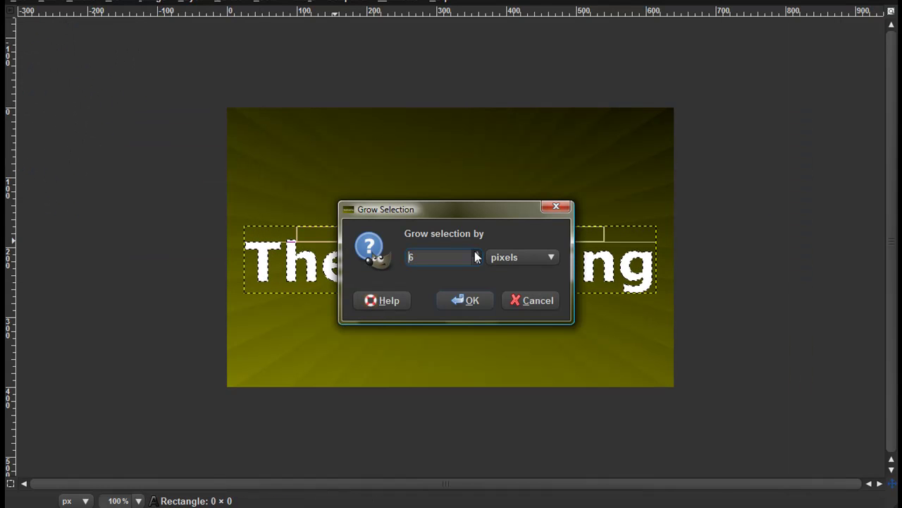
pyautogui.click(477, 260)
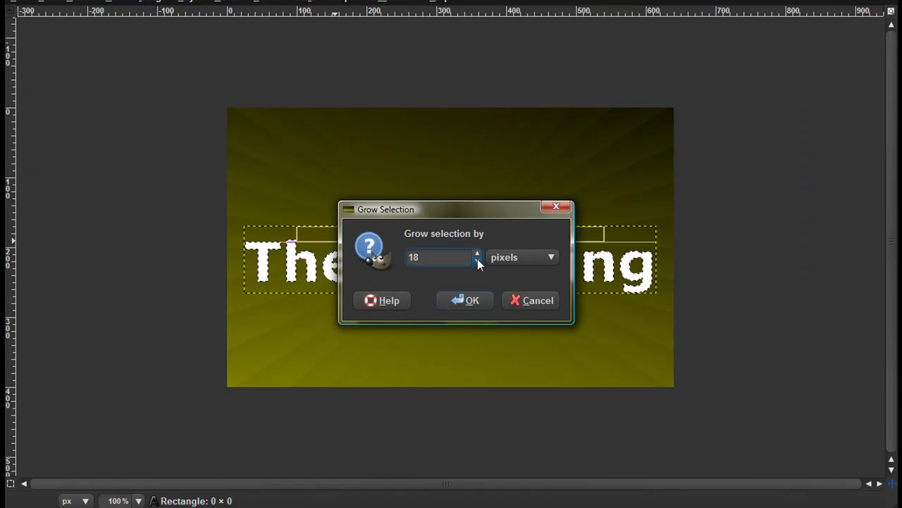
pyautogui.click(472, 302)
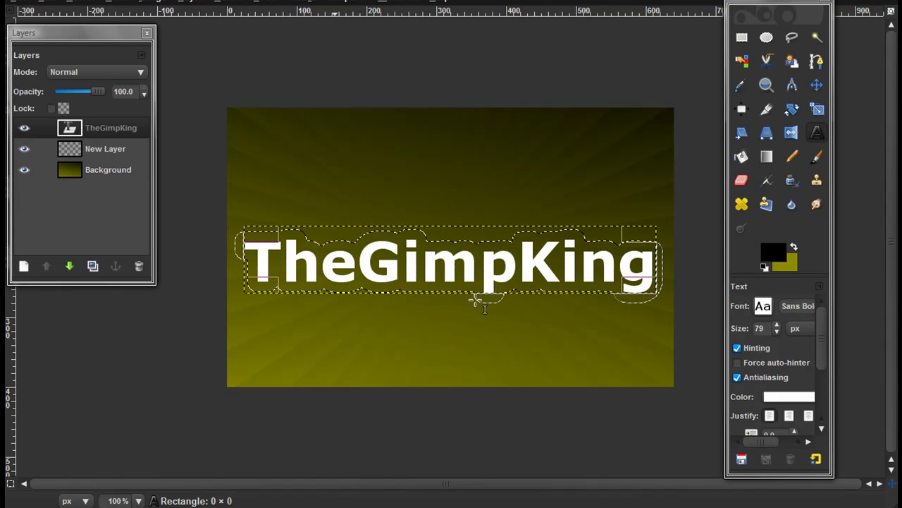
# Step: Paint the grown selection black on the new layer with the Paintbrush at scale 10.00, and clear the selection
pyautogui.click(77, 144)
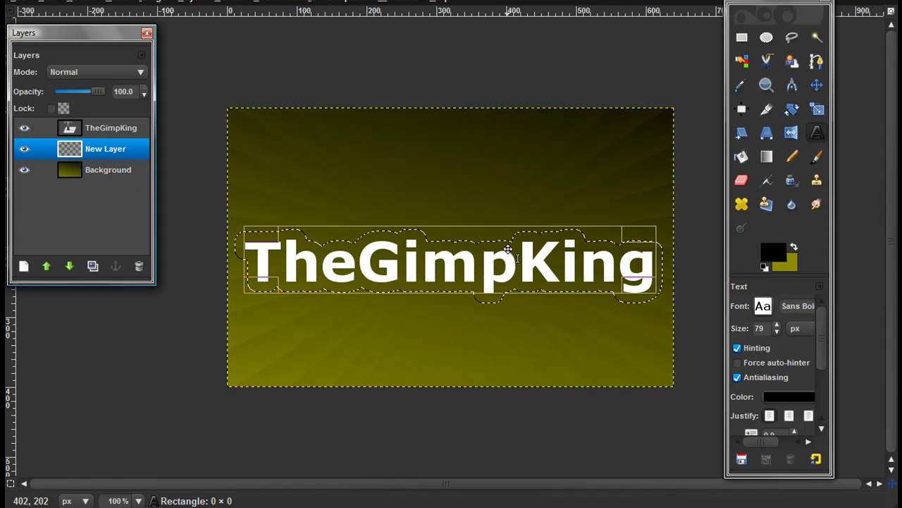
pyautogui.click(816, 156)
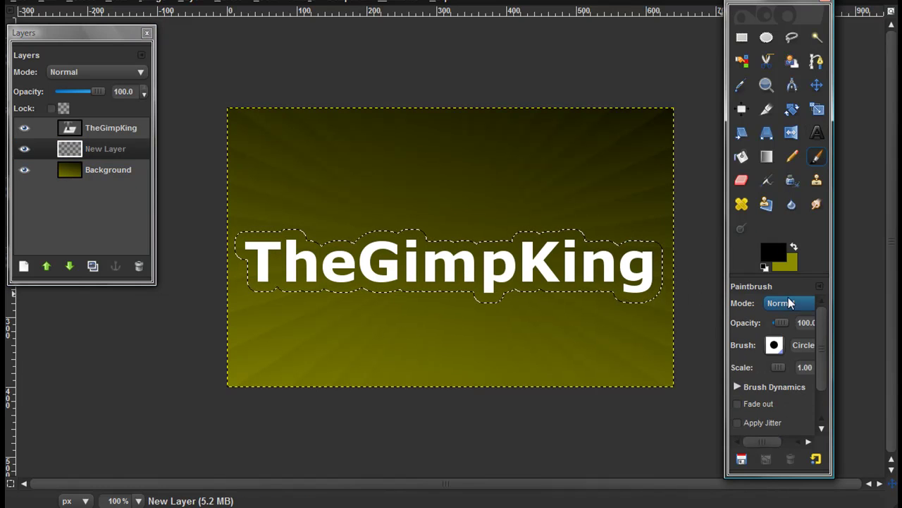
pyautogui.moveTo(781, 367); pyautogui.dragTo(808, 374)
pyautogui.moveTo(663, 247)
pyautogui.mouseDown()
pyautogui.moveTo(602, 270)
pyautogui.moveTo(520, 222)
pyautogui.moveTo(348, 248)
pyautogui.moveTo(465, 291)
pyautogui.mouseUp()
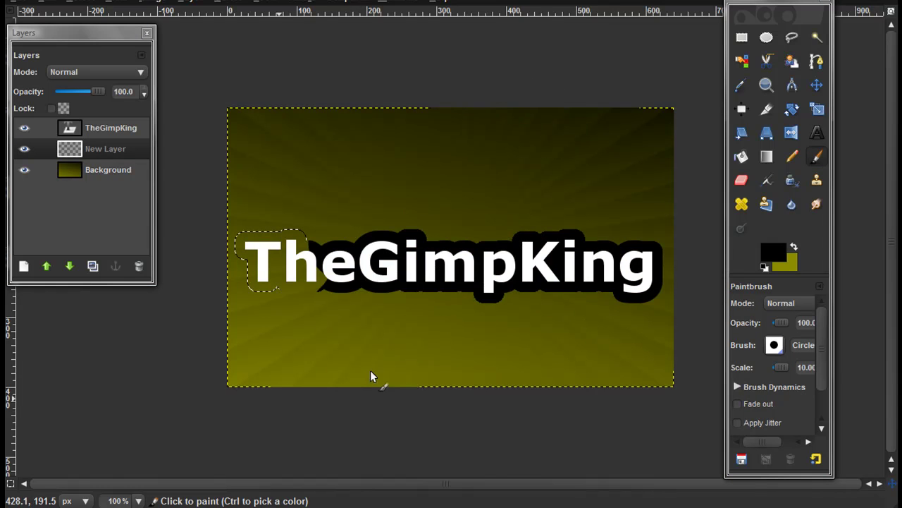
pyautogui.moveTo(331, 292); pyautogui.dragTo(322, 225)
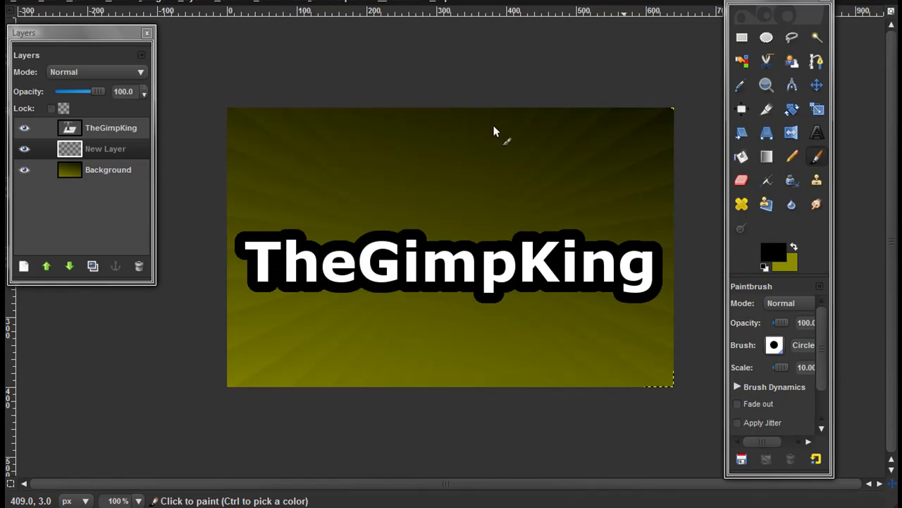
pyautogui.click(71, 3)
pyautogui.click(91, 27)
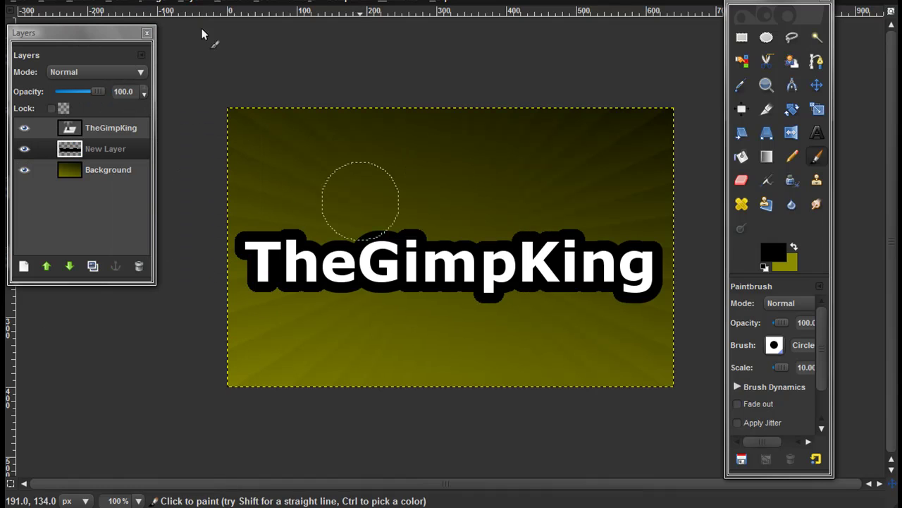
# Step: Merge the text layer down into the black outline layer and undo the merge
pyautogui.click(121, 129)
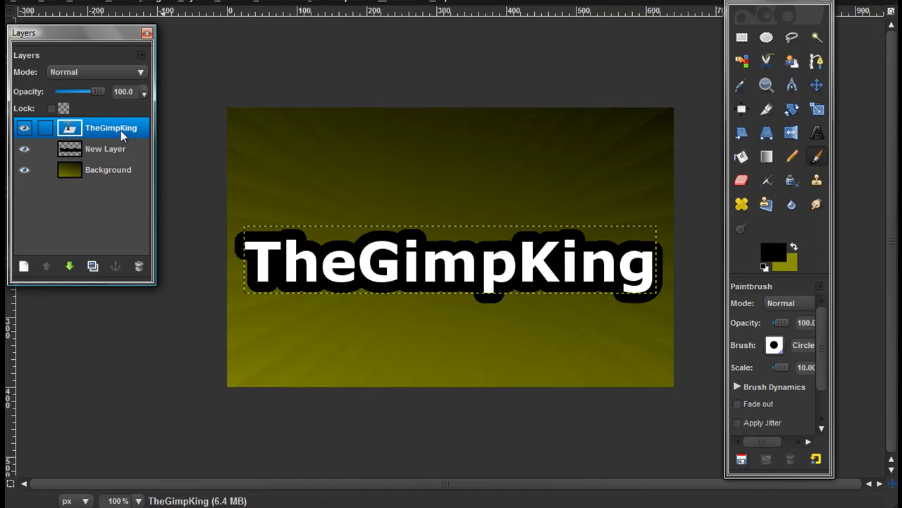
pyautogui.rightClick(120, 131)
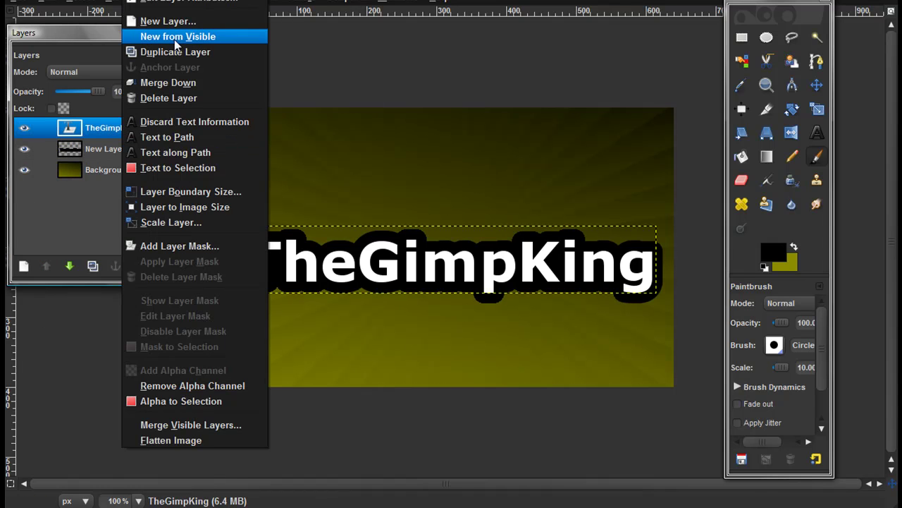
pyautogui.click(170, 82)
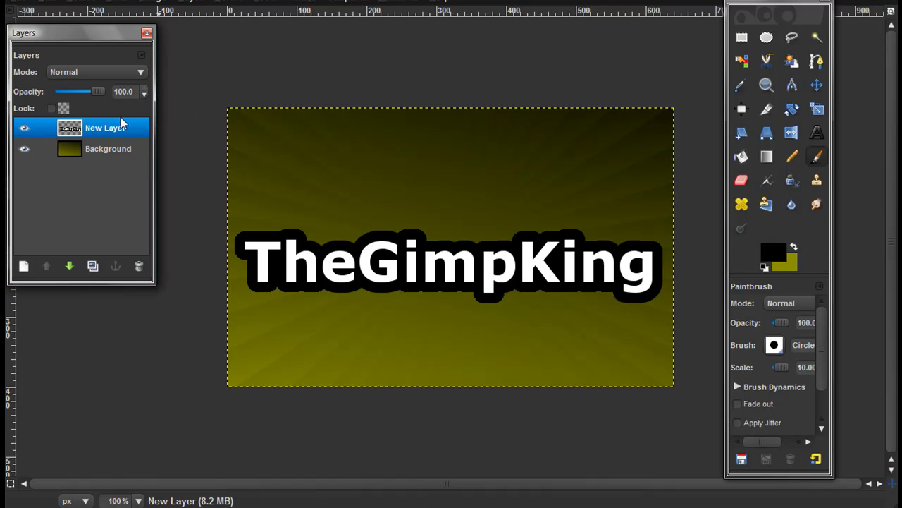
pyautogui.rightClick(117, 125)
pyautogui.click(469, 81)
pyautogui.hotkey('ctrl', 'z')
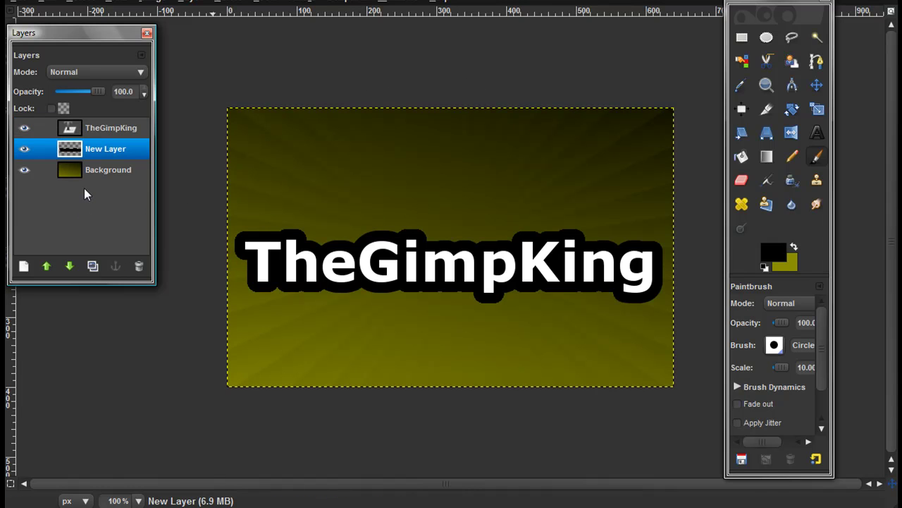
# Step: Make the text layer active and select its letter shapes with Alpha to Selection
pyautogui.click(104, 127)
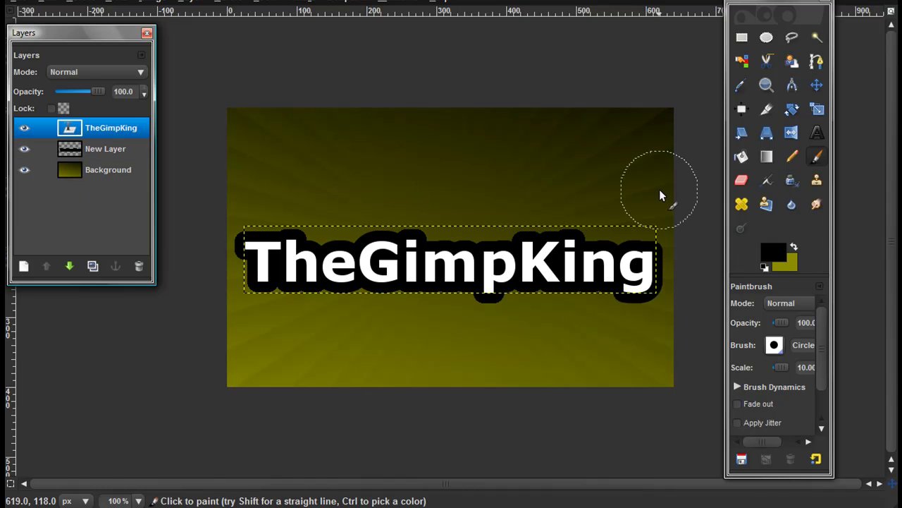
pyautogui.rightClick(91, 134)
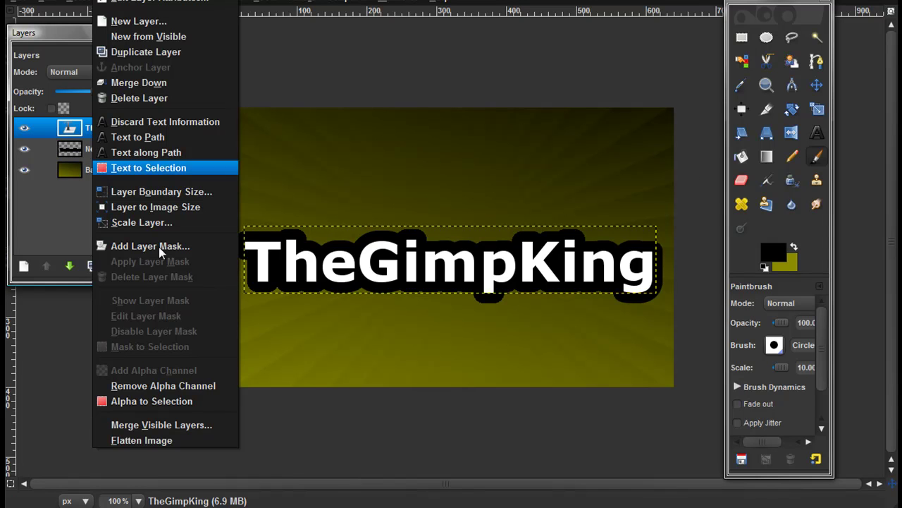
pyautogui.click(204, 399)
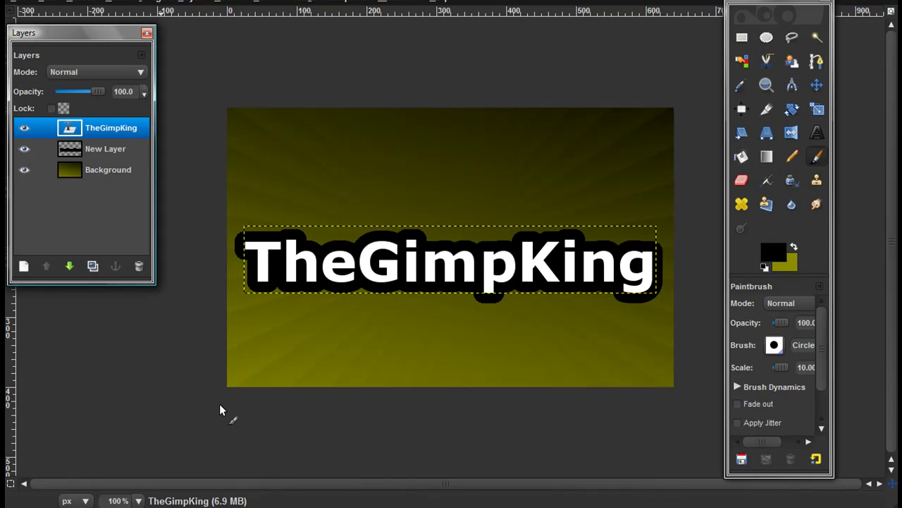
# Step: Activate the Blend tool and set the background color to red for a linear black-to-red gradient
pyautogui.click(767, 156)
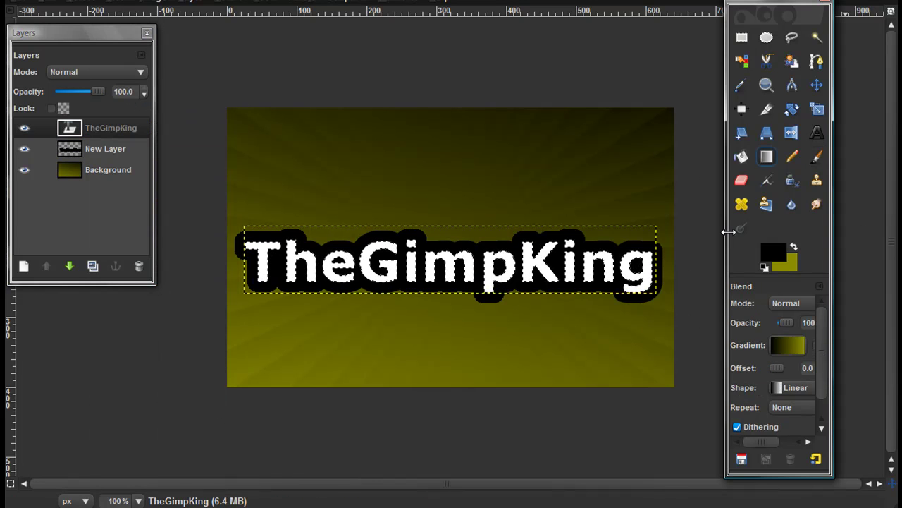
pyautogui.click(783, 258)
pyautogui.click(791, 265)
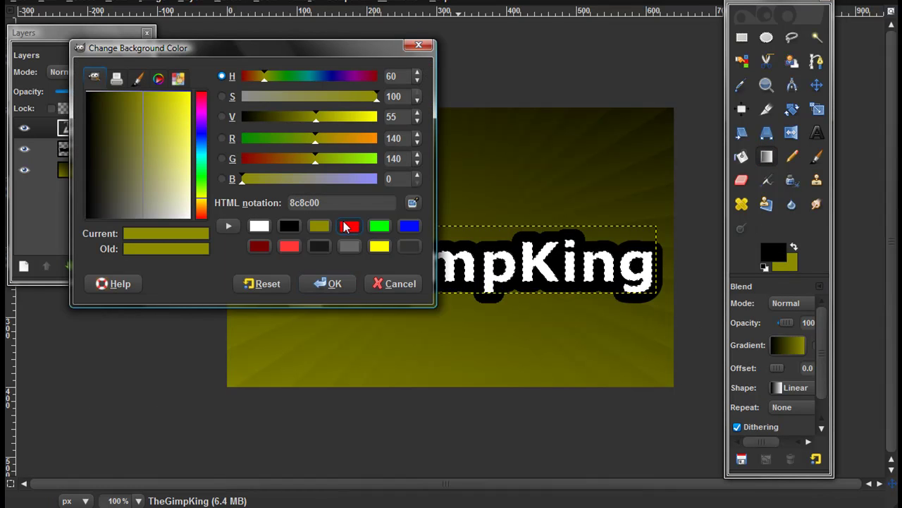
pyautogui.click(348, 225)
pyautogui.click(331, 285)
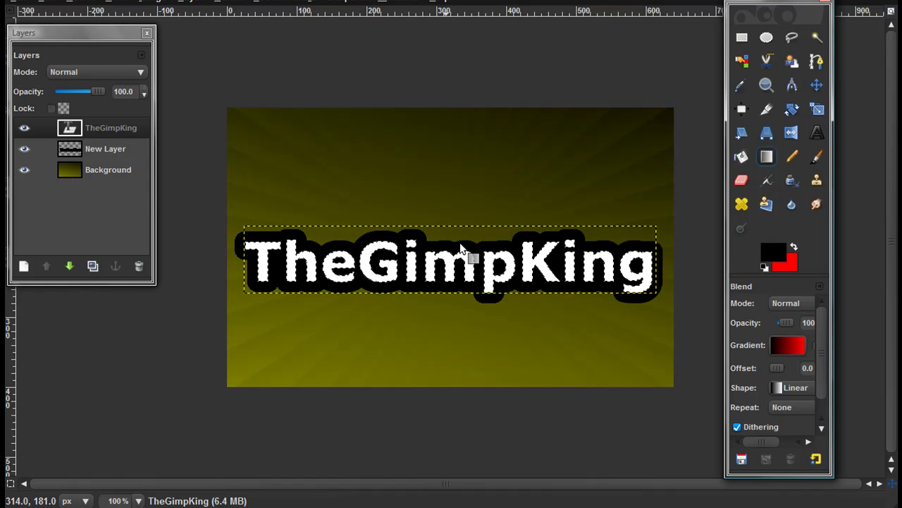
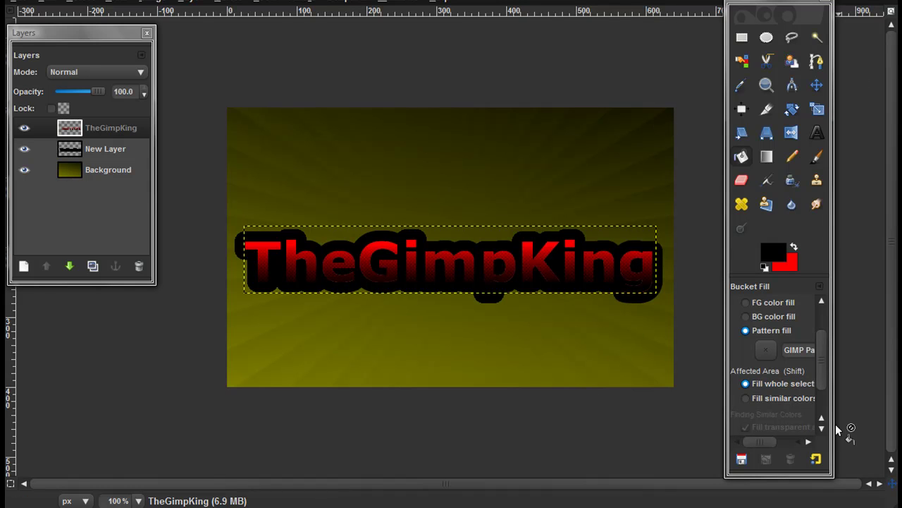
# Step: Widen the toolbox window to show the Bucket Fill options at full width
pyautogui.moveTo(834, 425); pyautogui.dragTo(882, 420)
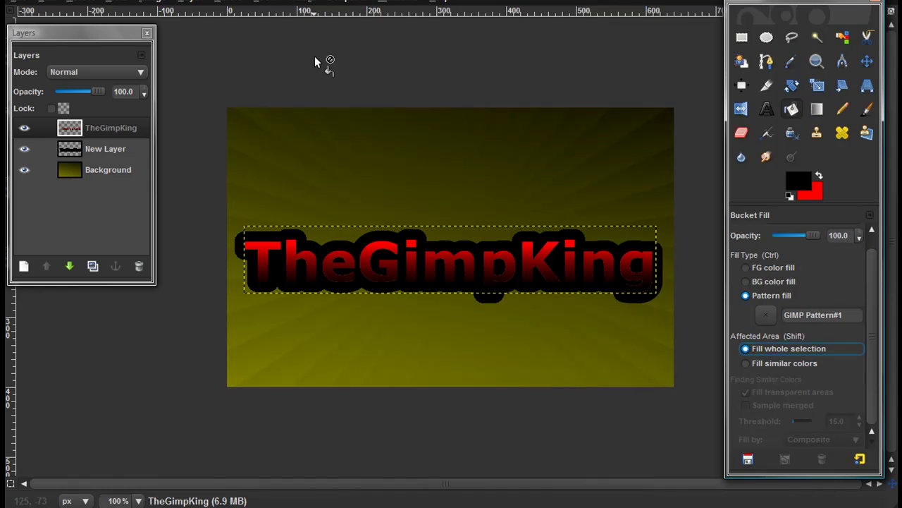
# Step: Select the letter shapes of the TheGimpKing text layer with Alpha to Selection
pyautogui.click(103, 127)
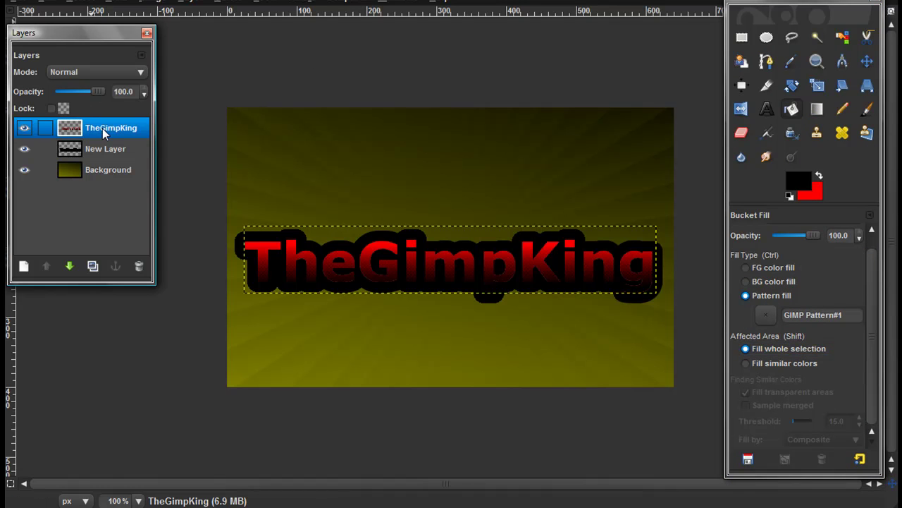
pyautogui.rightClick(103, 129)
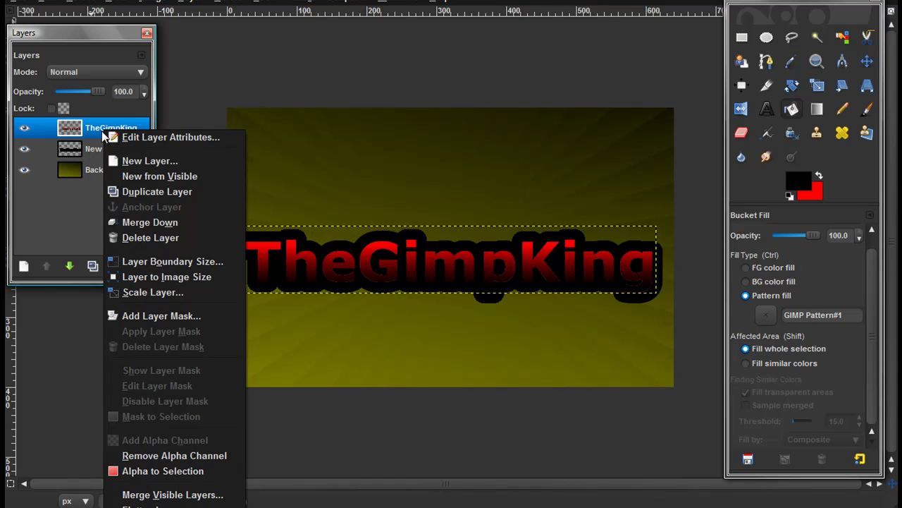
pyautogui.click(94, 127)
pyautogui.rightClick(94, 125)
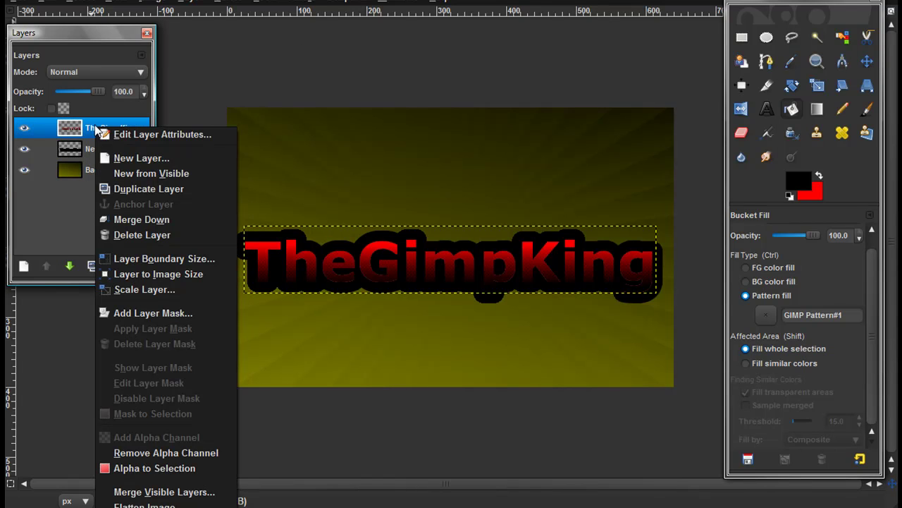
pyautogui.click(205, 468)
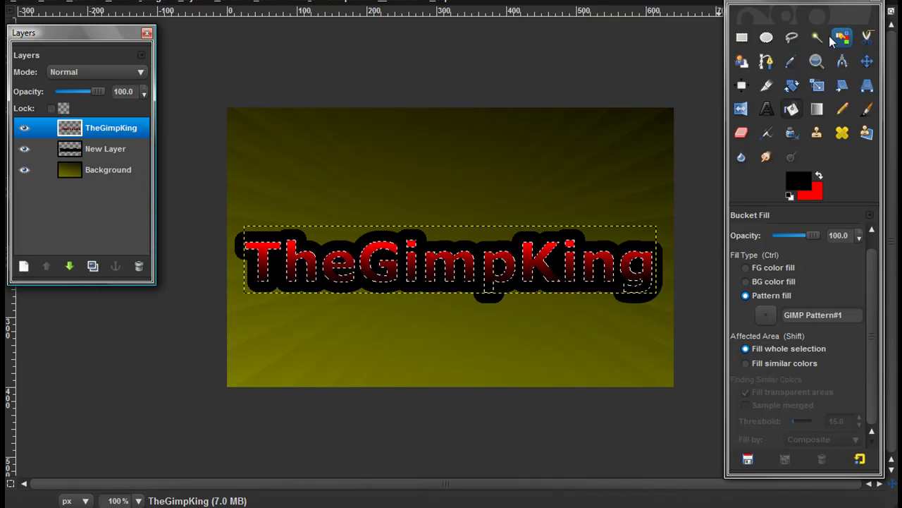
# Step: Activate the Ellipse Select tool and set the foreground color to white
pyautogui.click(766, 36)
pyautogui.click(807, 189)
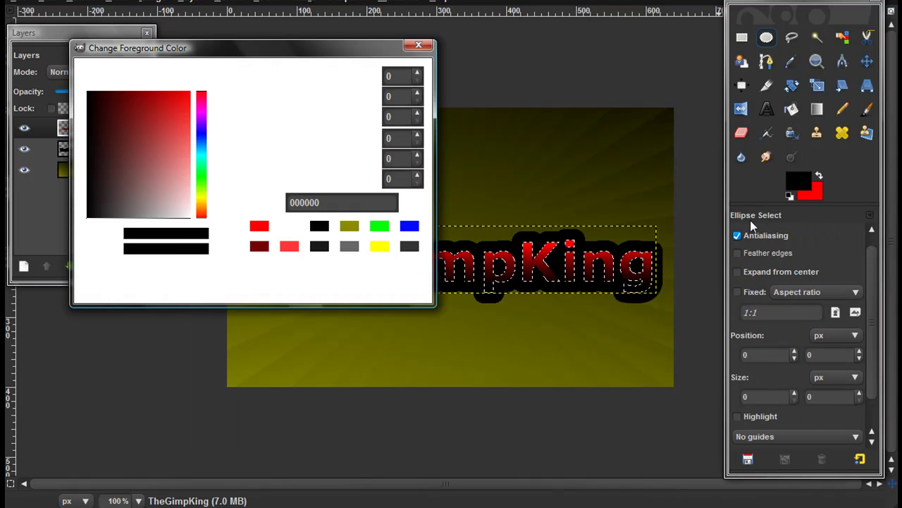
pyautogui.click(289, 226)
pyautogui.click(327, 283)
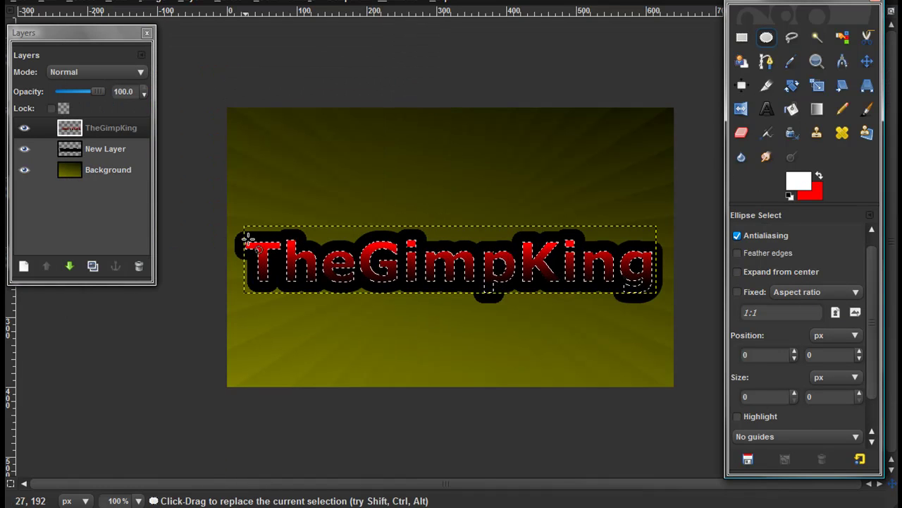
# Step: Set Ellipse Select to intersect with the current selection and reselect the text layer's letter shapes with Alpha to Selection
pyautogui.moveTo(222, 218); pyautogui.dragTo(594, 157)
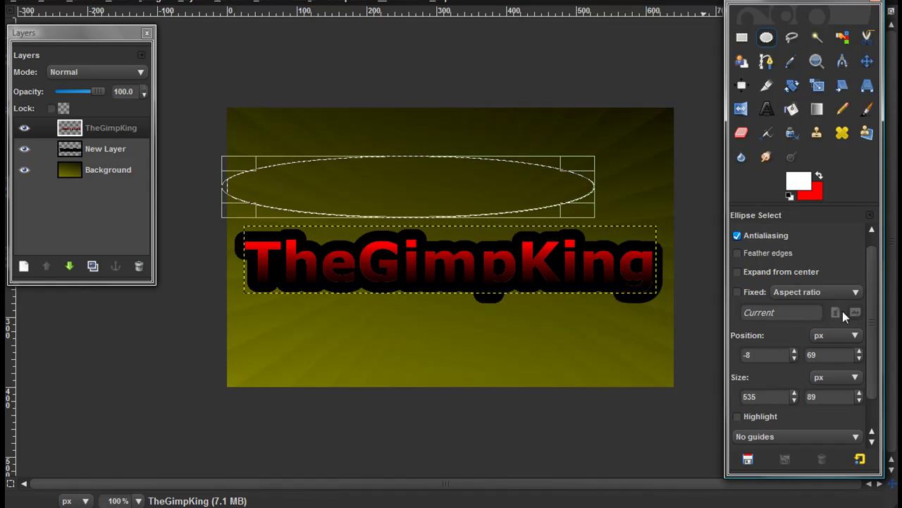
pyautogui.scroll(1, 868, 272)
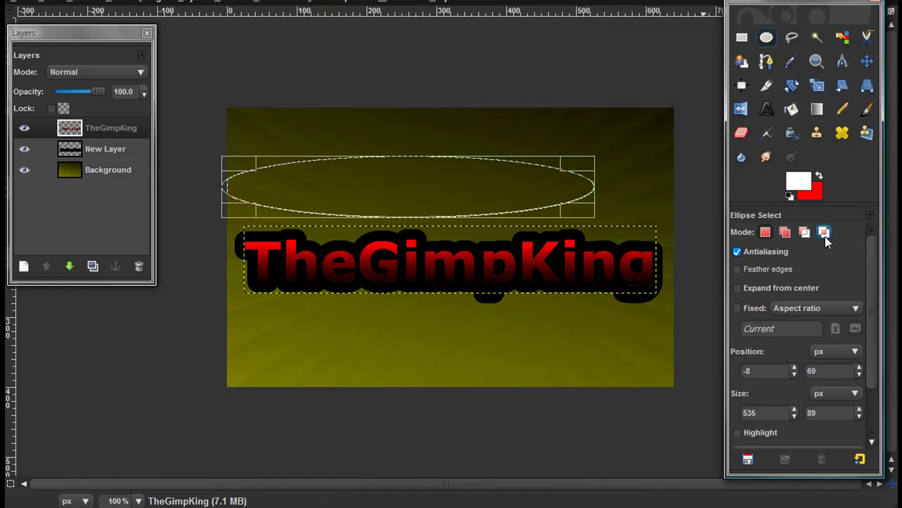
pyautogui.click(825, 235)
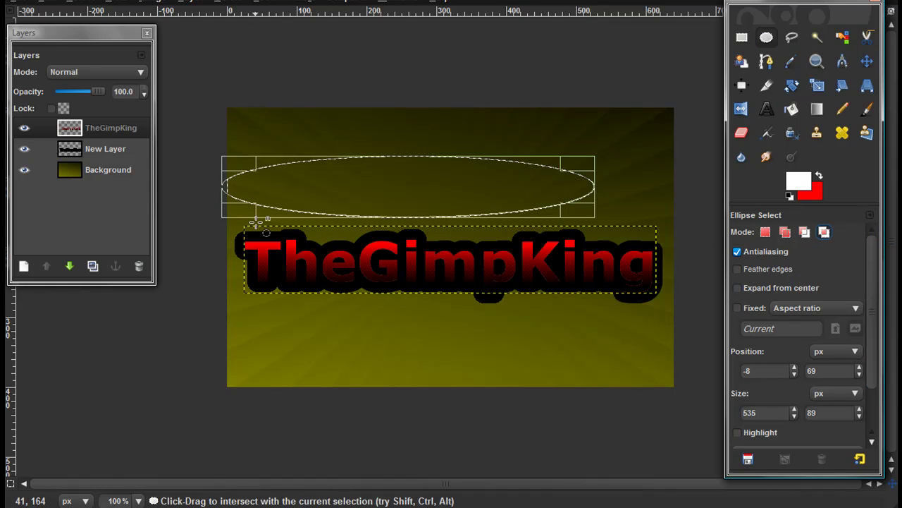
pyautogui.rightClick(122, 125)
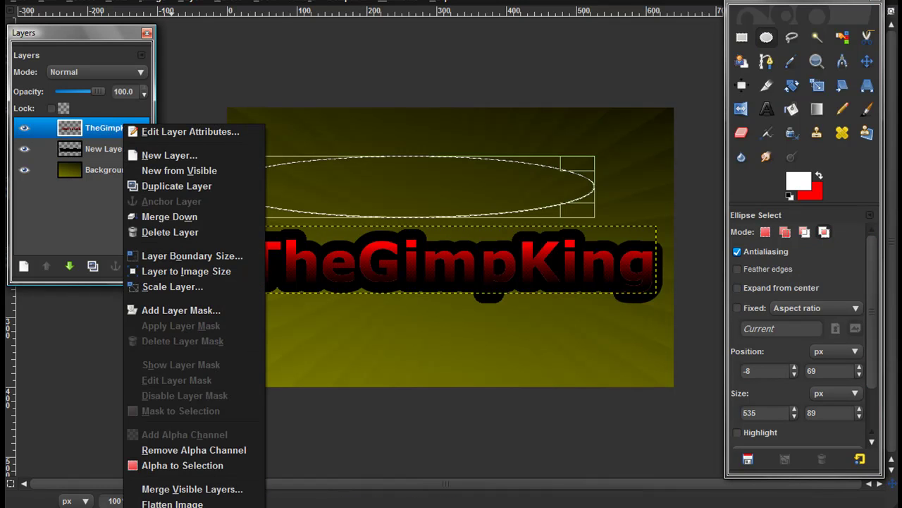
pyautogui.click(202, 465)
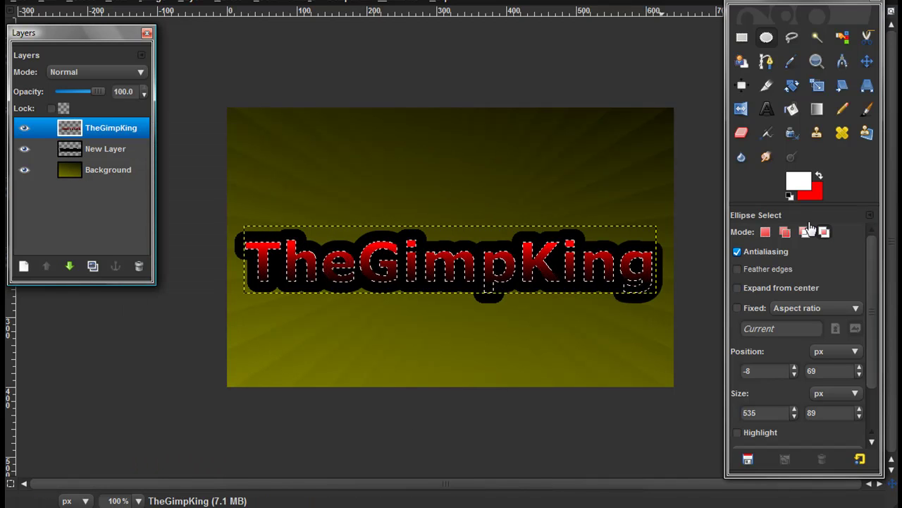
# Step: Intersect the letter selection with a wide ellipse of about 773 × 110 px covering the upper half of the text
pyautogui.moveTo(212, 198); pyautogui.dragTo(700, 273)
pyautogui.moveTo(232, 242); pyautogui.dragTo(200, 239)
pyautogui.moveTo(678, 235); pyautogui.dragTo(716, 236)
pyautogui.moveTo(470, 251); pyautogui.dragTo(517, 250)
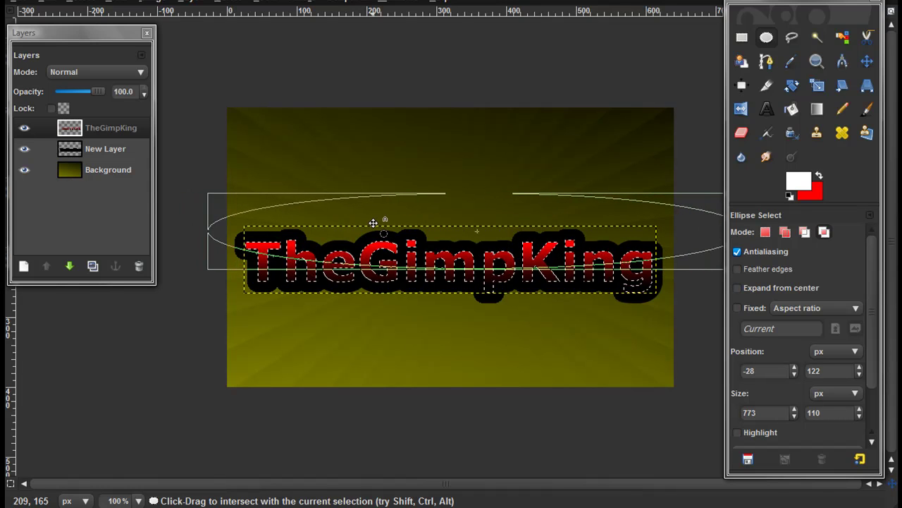
# Step: Activate the Blend tool and choose the FG to Transparent gradient
pyautogui.press('l')
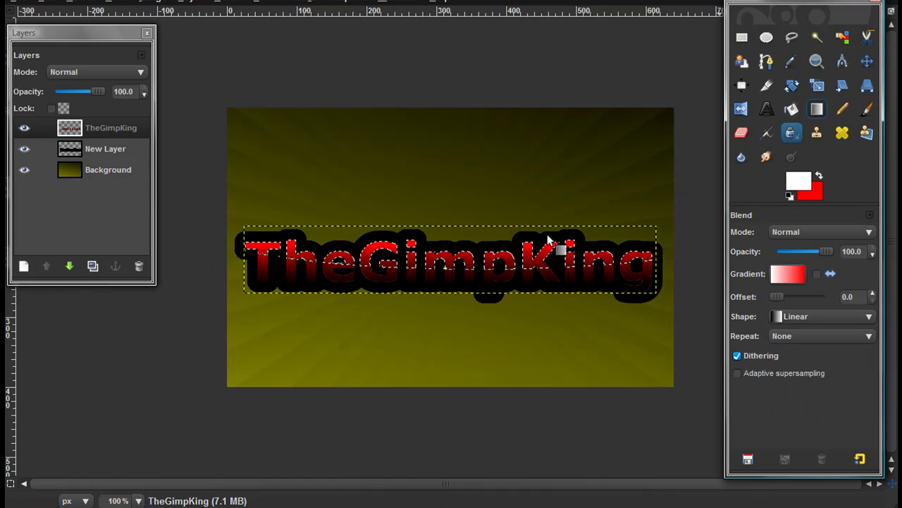
pyautogui.click(787, 275)
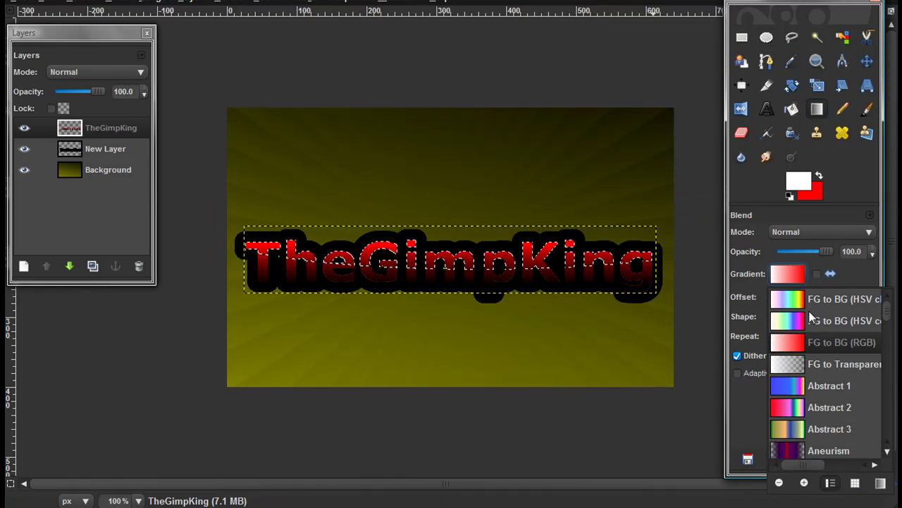
pyautogui.click(825, 366)
# Step: Try a short white-to-transparent gradient down the upper halves of the letters, clear the selection, and undo both
pyautogui.moveTo(467, 218); pyautogui.dragTo(469, 280)
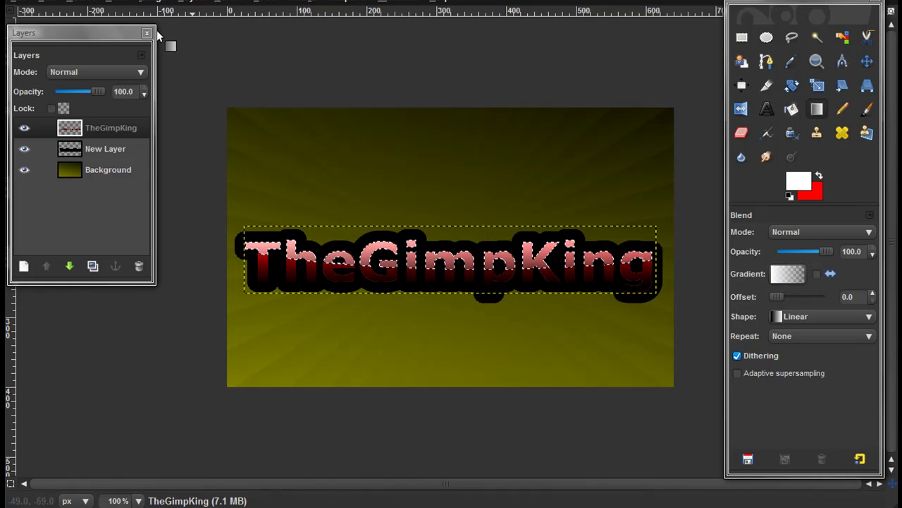
pyautogui.click(79, 1)
pyautogui.click(95, 34)
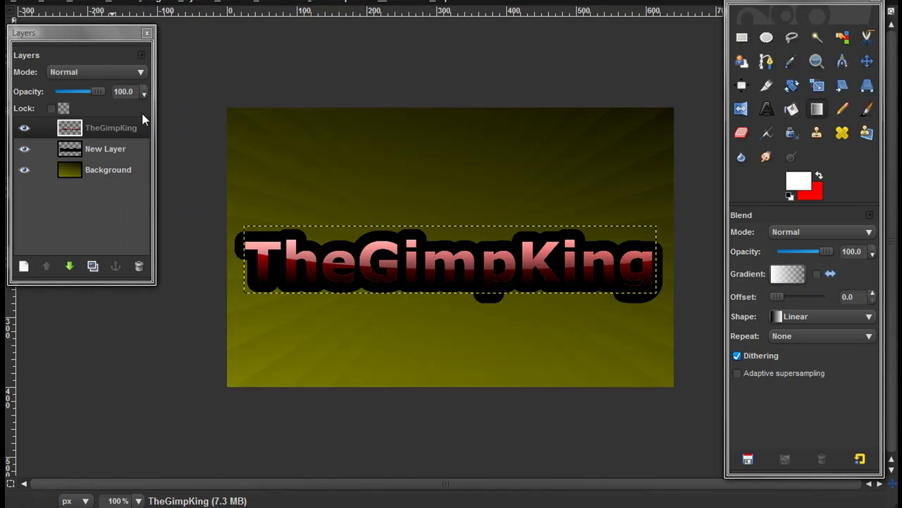
pyautogui.hotkey('ctrl', 'z')
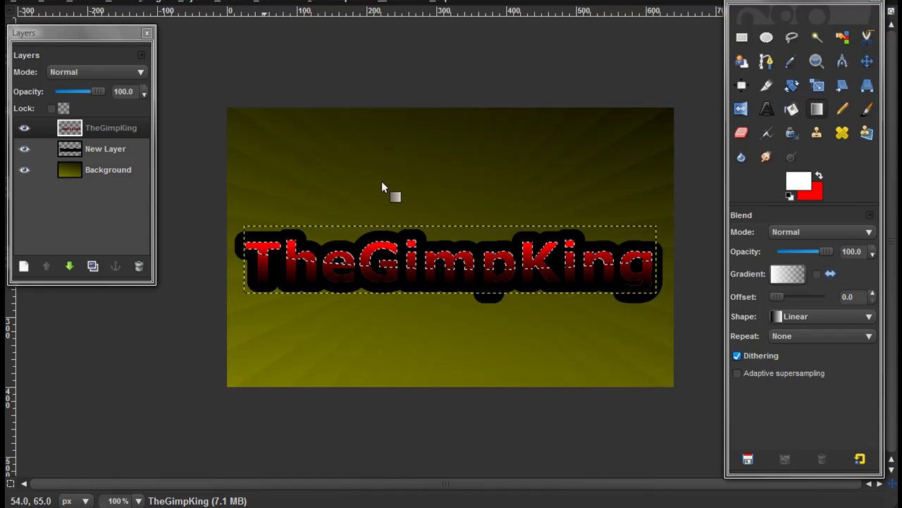
# Step: Try a longer white-to-transparent gradient starting well above the text, clear the selection, and undo both
pyautogui.moveTo(438, 133); pyautogui.dragTo(442, 271)
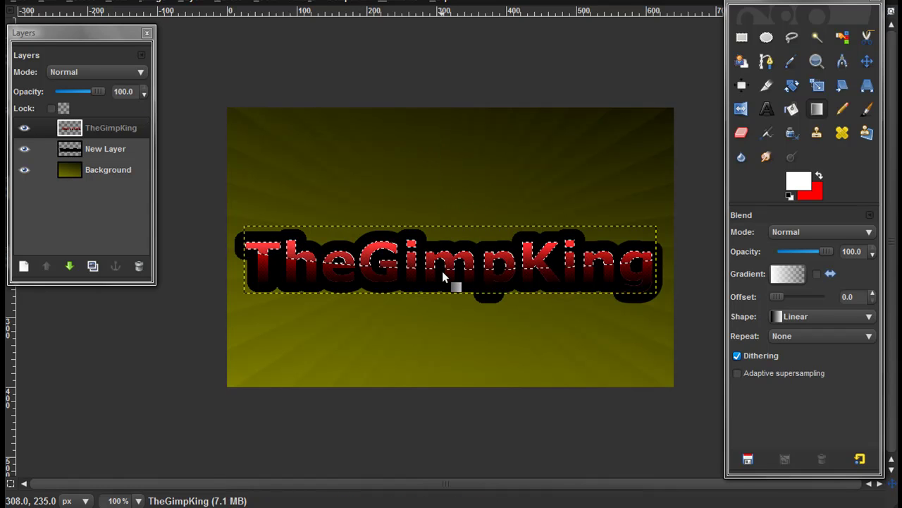
pyautogui.click(77, 3)
pyautogui.click(84, 35)
pyautogui.hotkey('ctrl', 'z')
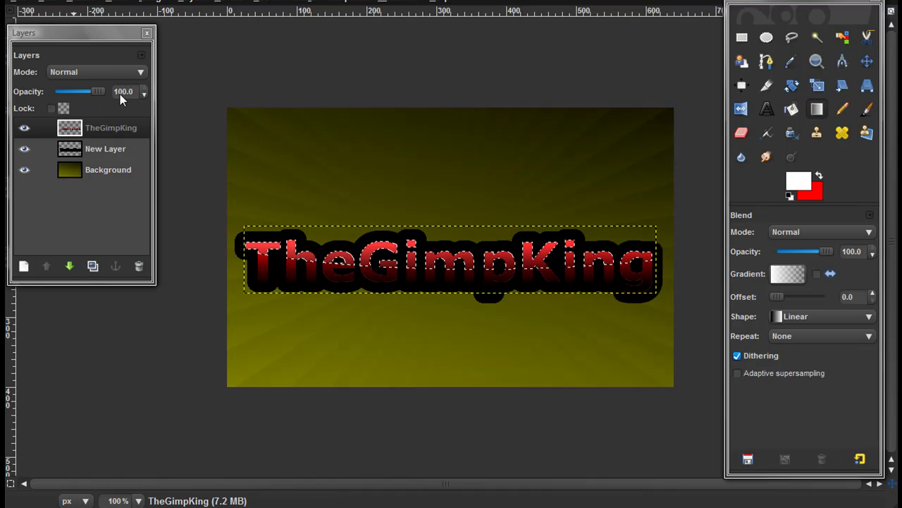
# Step: Apply a faint white-to-transparent gloss from above the image's upper edge to the middle of the letters and clear the selection
pyautogui.moveTo(452, 94); pyautogui.dragTo(454, 268)
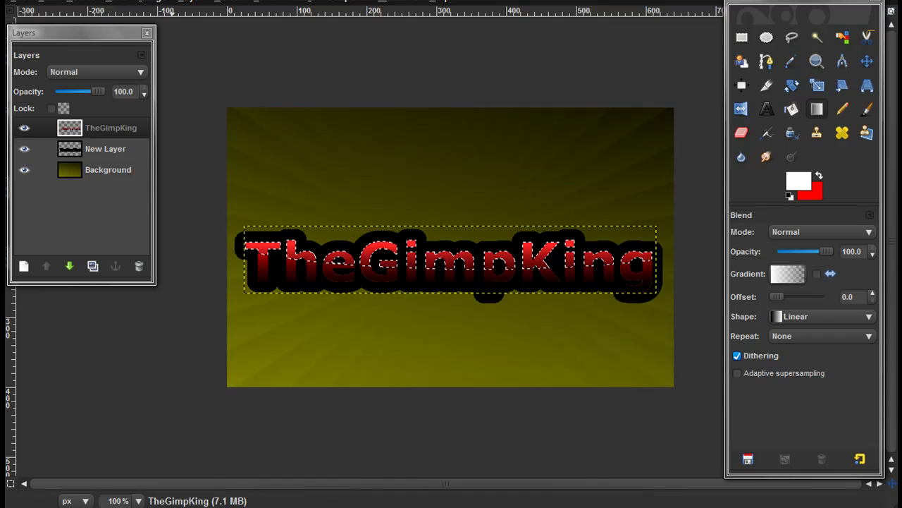
pyautogui.hotkey('alt', 's')
pyautogui.click(92, 28)
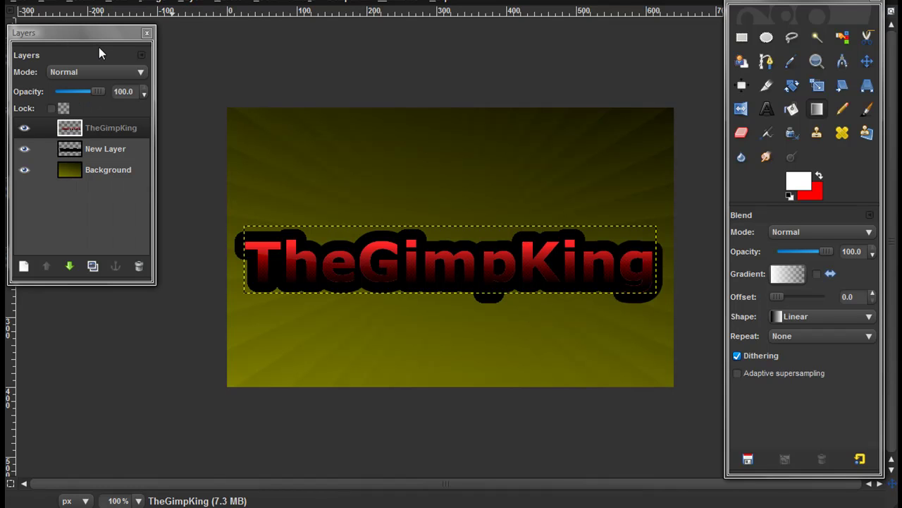
# Step: Merge the text layer down into the black outline layer
pyautogui.click(122, 131)
pyautogui.rightClick(120, 133)
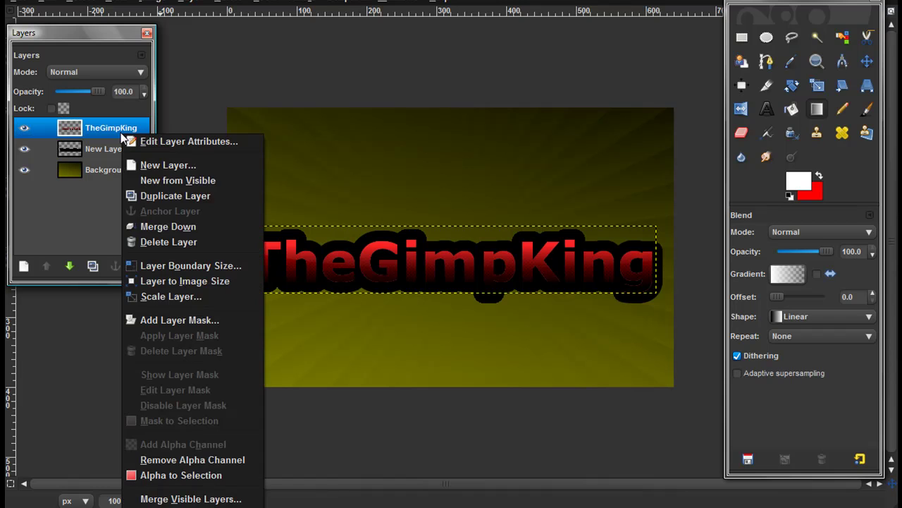
pyautogui.click(185, 226)
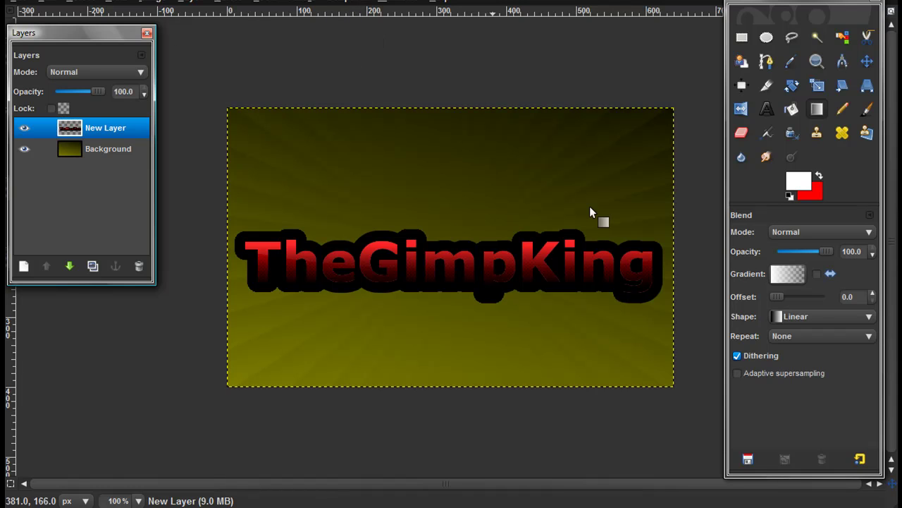
# Step: Generate a Burn-In animation with a black glow color and a speed of 15 pixels/frame
pyautogui.click(309, 3)
pyautogui.moveTo(403, 283)
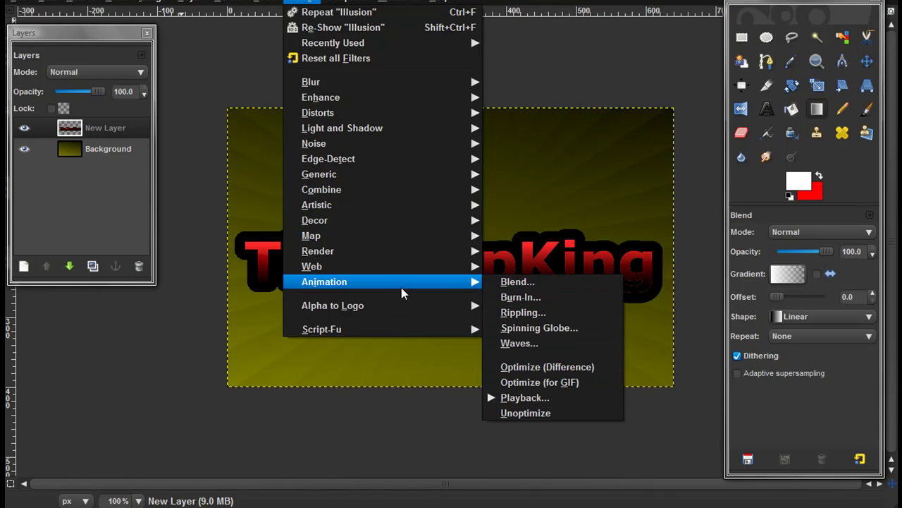
pyautogui.click(519, 296)
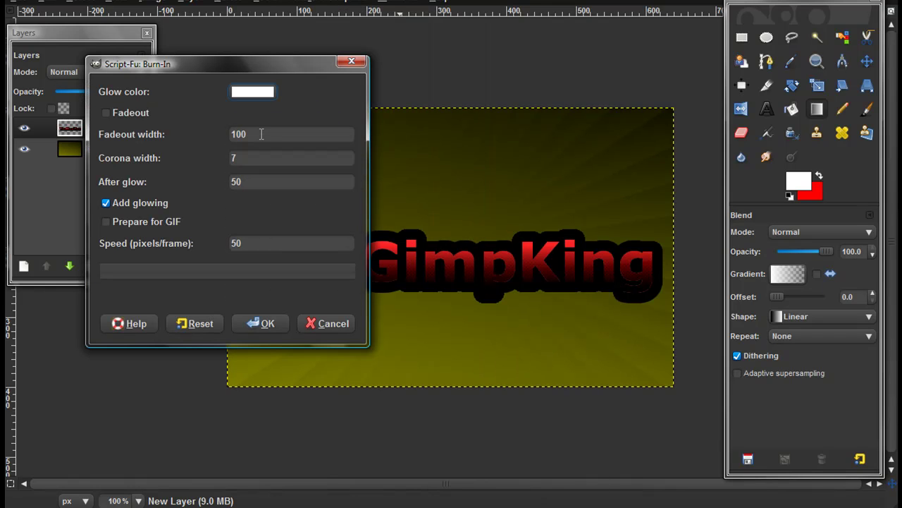
pyautogui.doubleClick(258, 243)
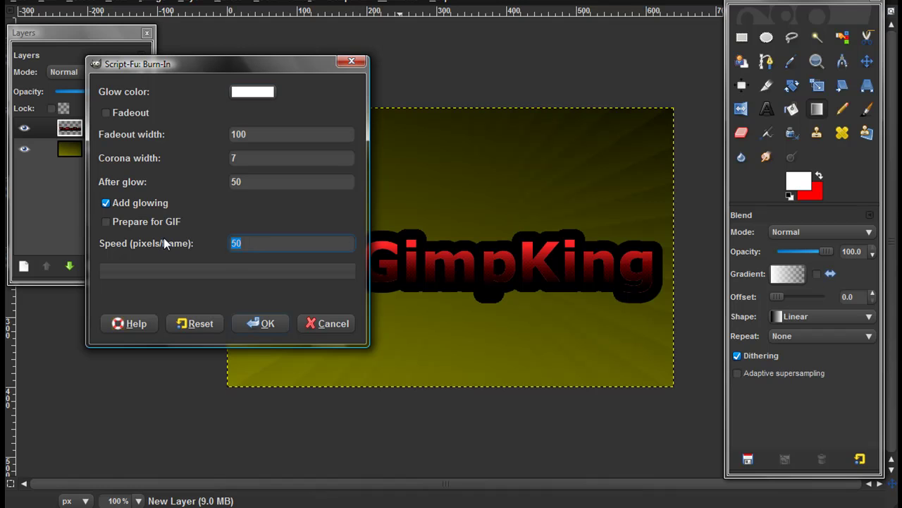
pyautogui.write('15')
pyautogui.click(272, 97)
pyautogui.moveTo(305, 175); pyautogui.dragTo(214, 177)
pyautogui.click(307, 315)
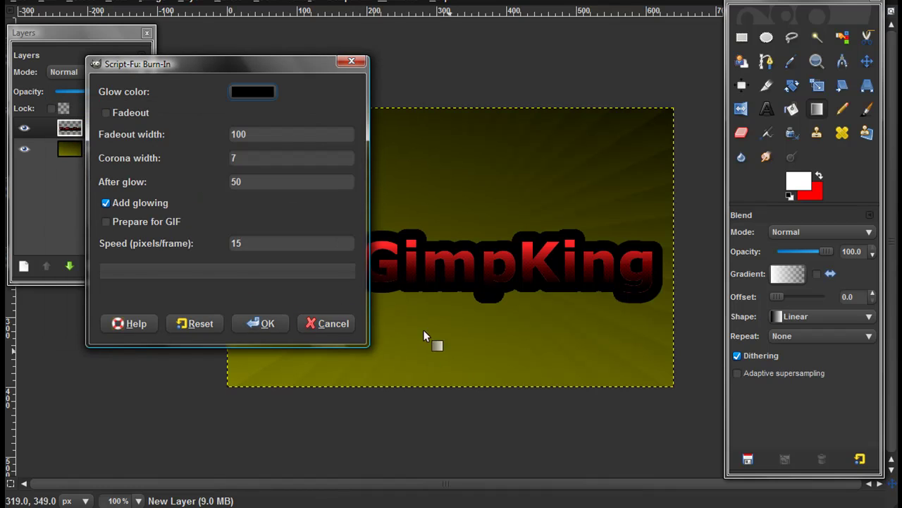
pyautogui.click(265, 322)
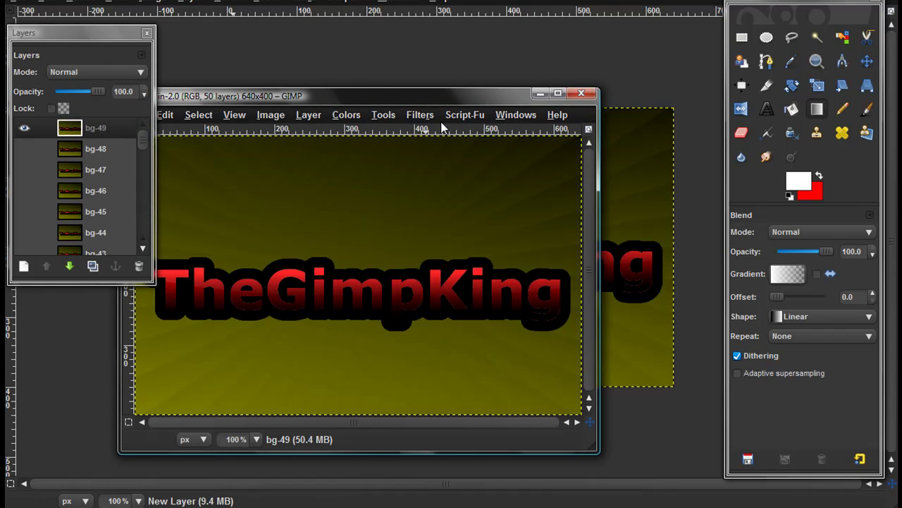
# Step: Play the burn-in animation in Animation Playback
pyautogui.click(421, 115)
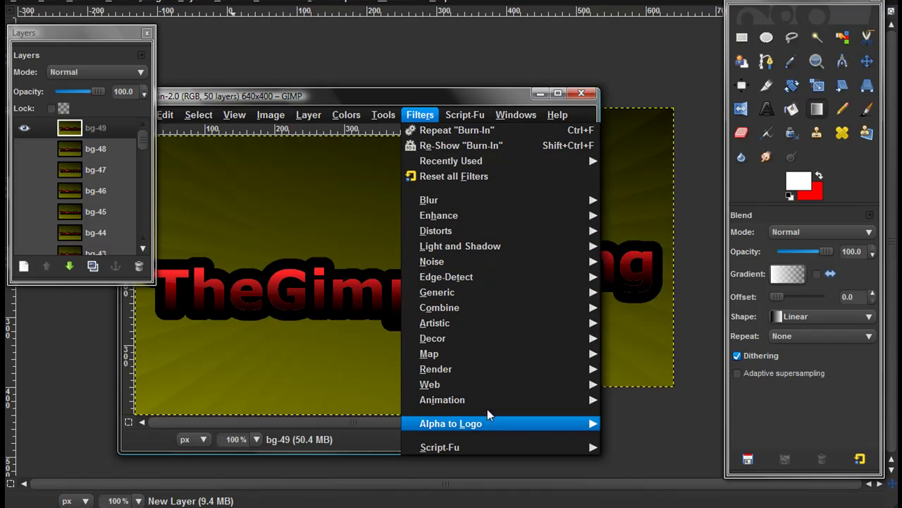
pyautogui.moveTo(588, 399)
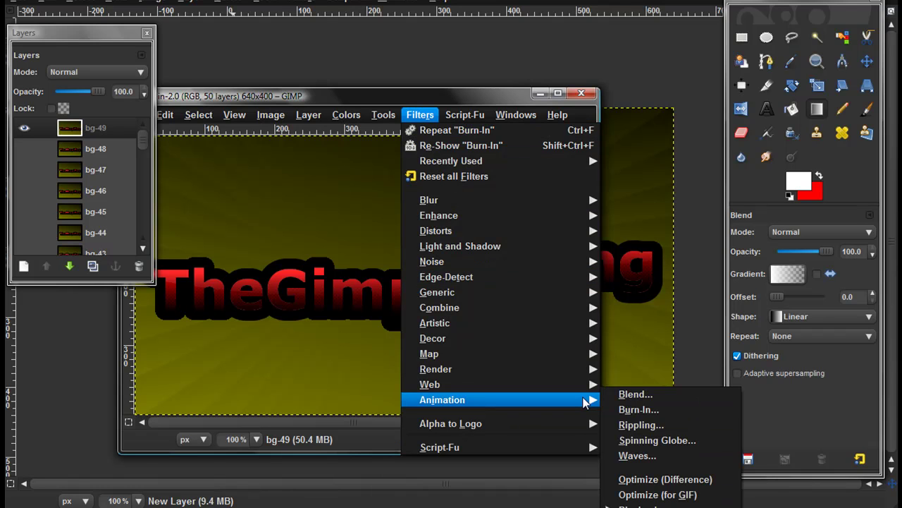
pyautogui.click(638, 505)
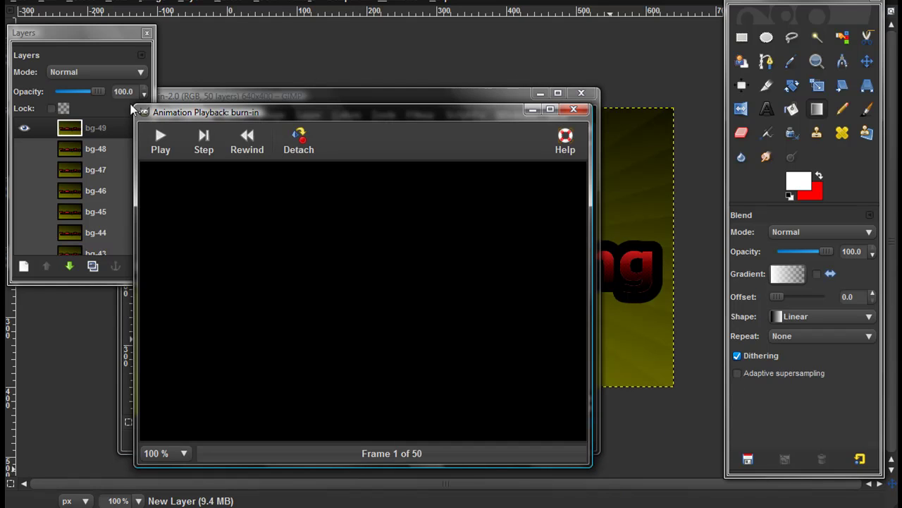
pyautogui.click(160, 139)
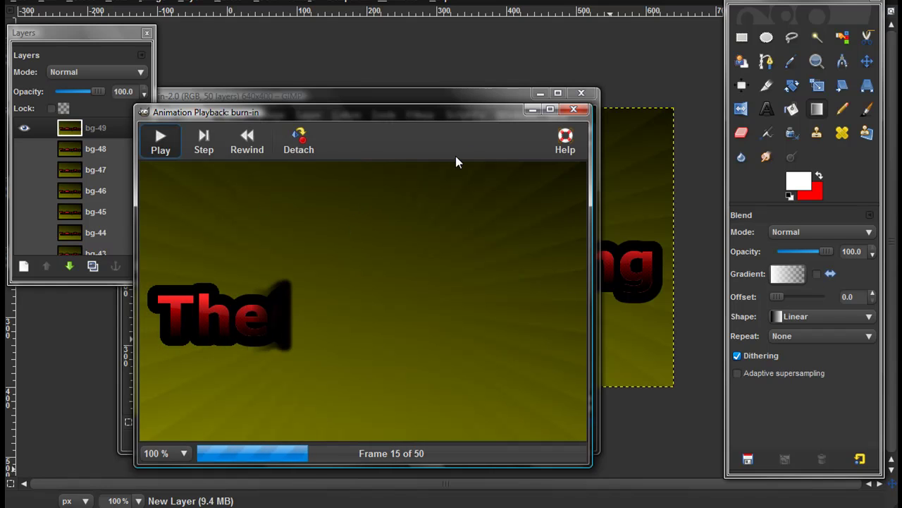